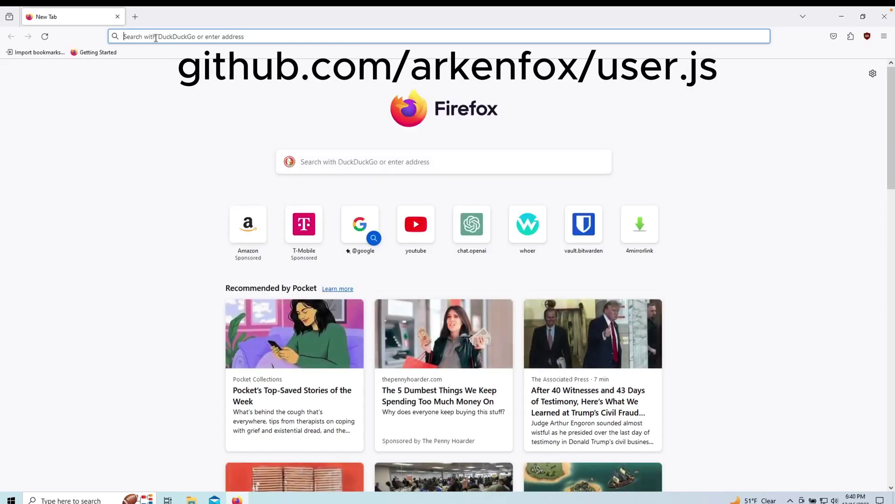
Step: Load the arkenfox user.js repository at github.com/arkenfox/user.js
text(github)
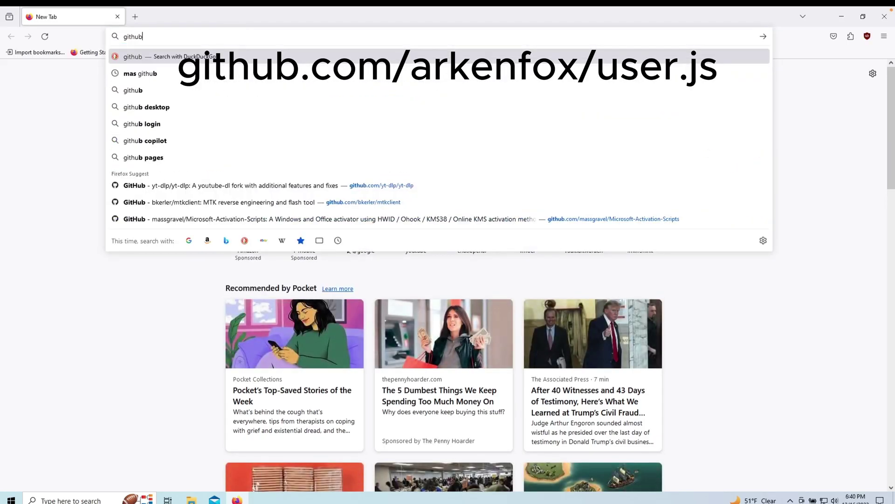
text(.com/arkenfox/user.js)
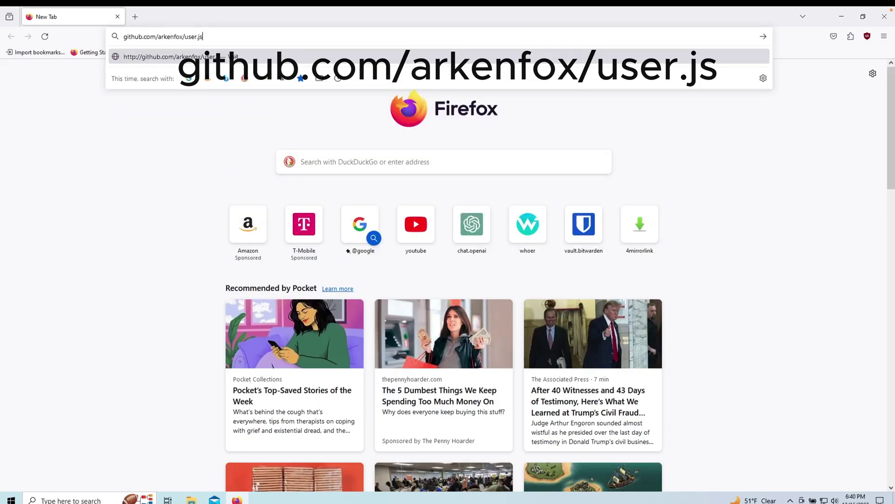
key(Return)
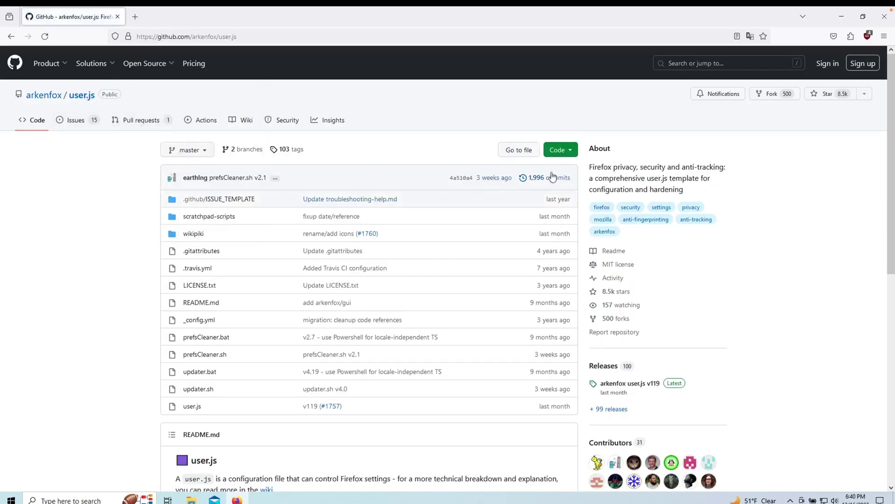
Step: Download the repository as user.js-master.zip and open the downloaded archive
click(570, 153)
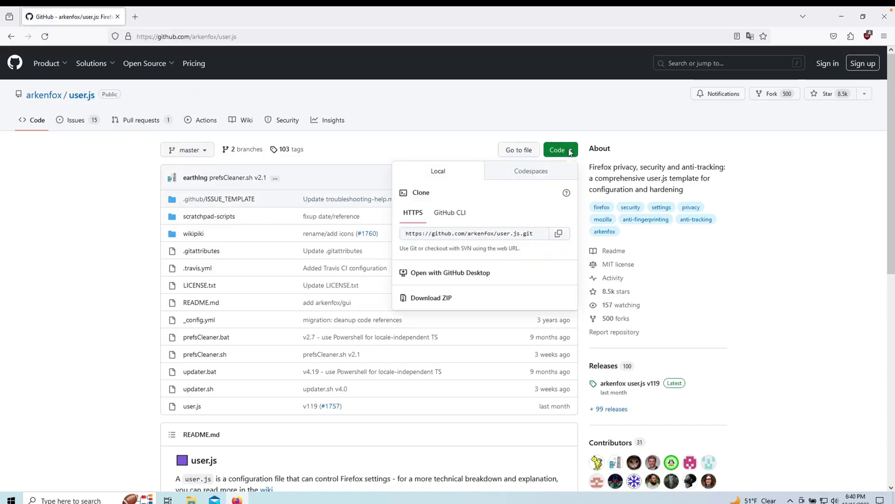
click(420, 301)
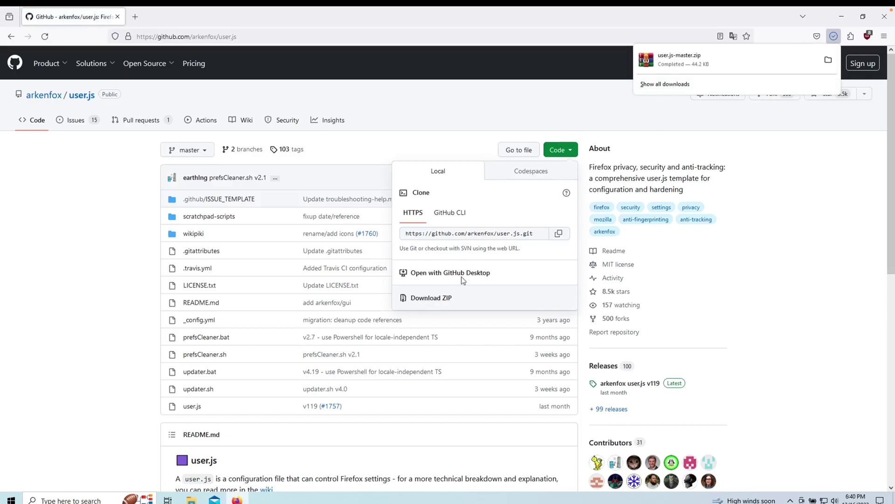
click(698, 60)
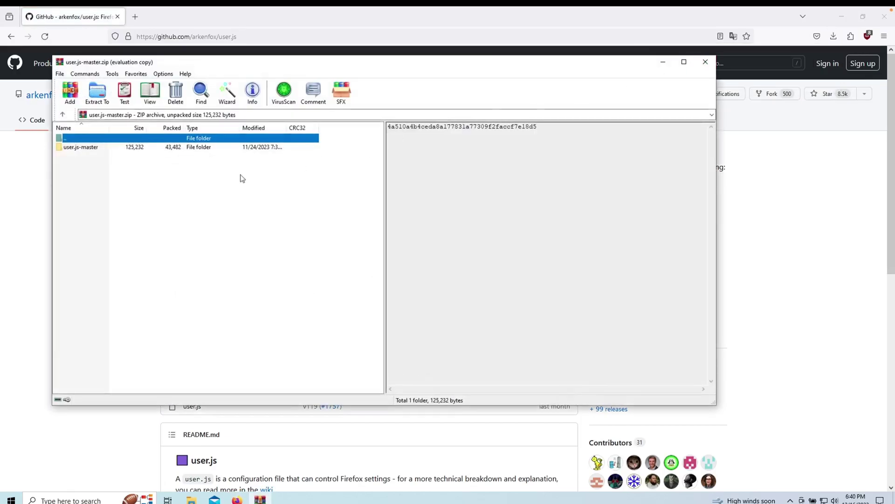
Step: Extract the user.js-master folder to the Desktop, then close WinRAR
click(79, 148)
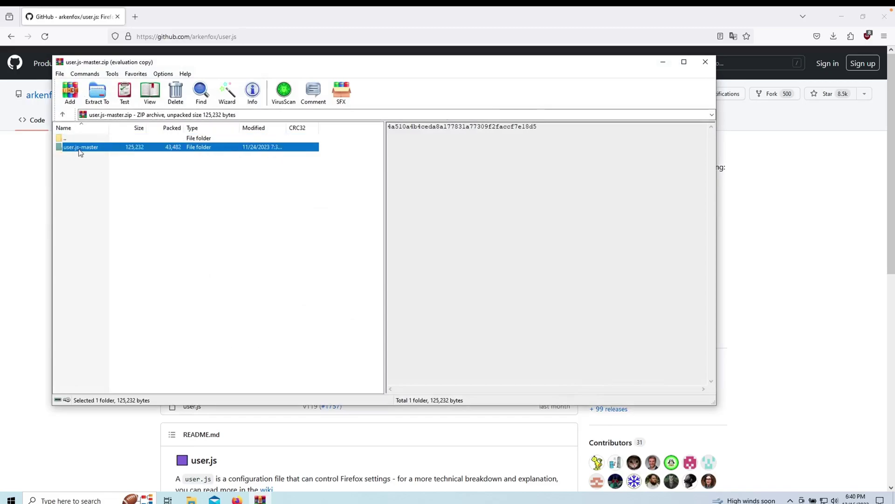
click(95, 90)
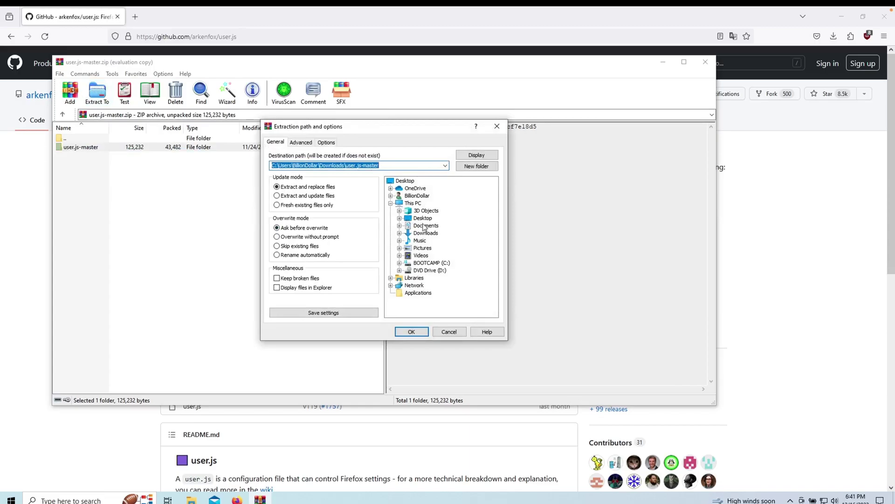
click(425, 219)
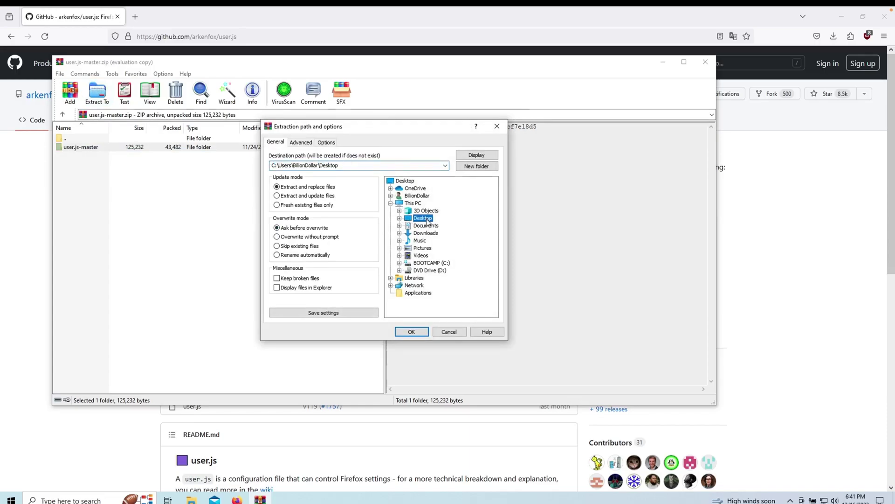
click(419, 332)
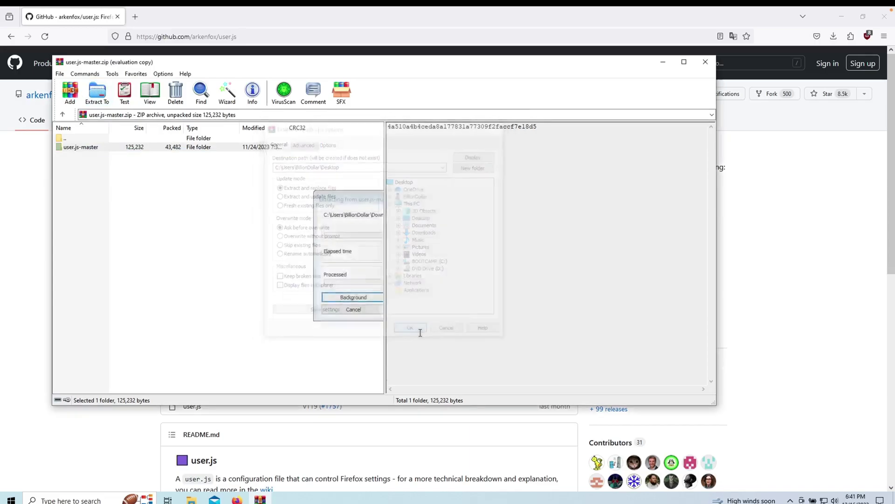
click(706, 62)
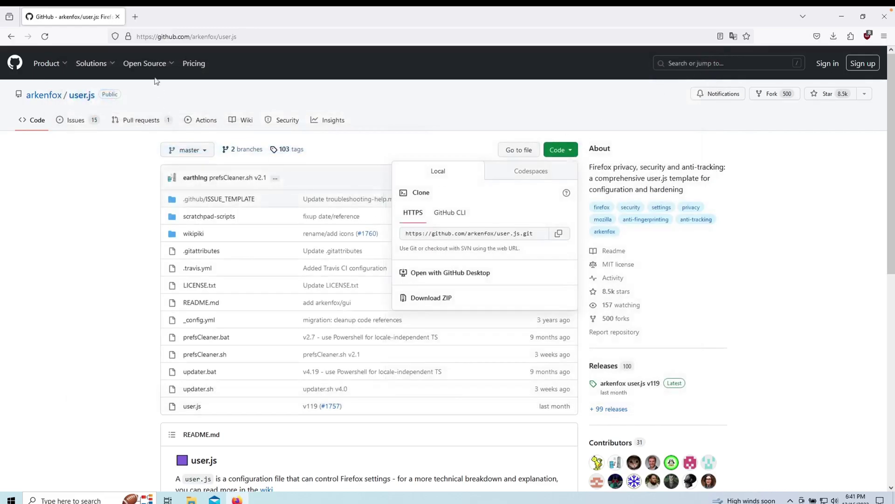
Step: On about:profiles, create a new profile named Privacy Profile
click(162, 36)
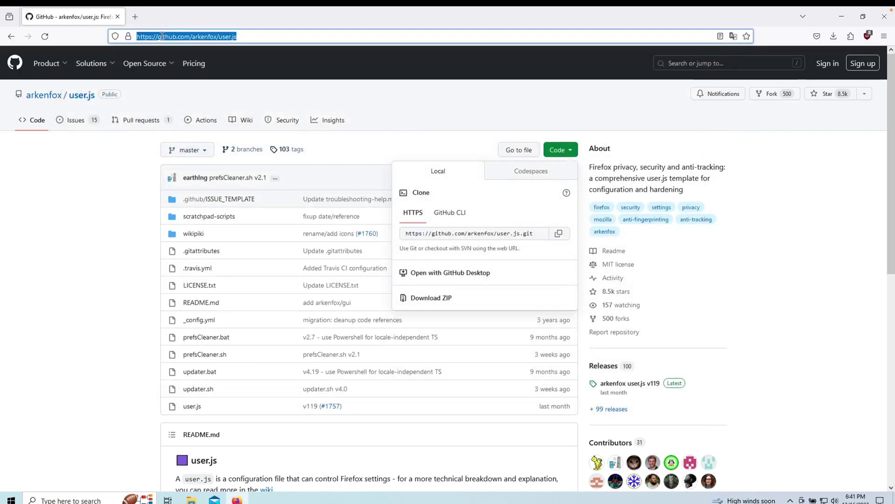
text(about:p)
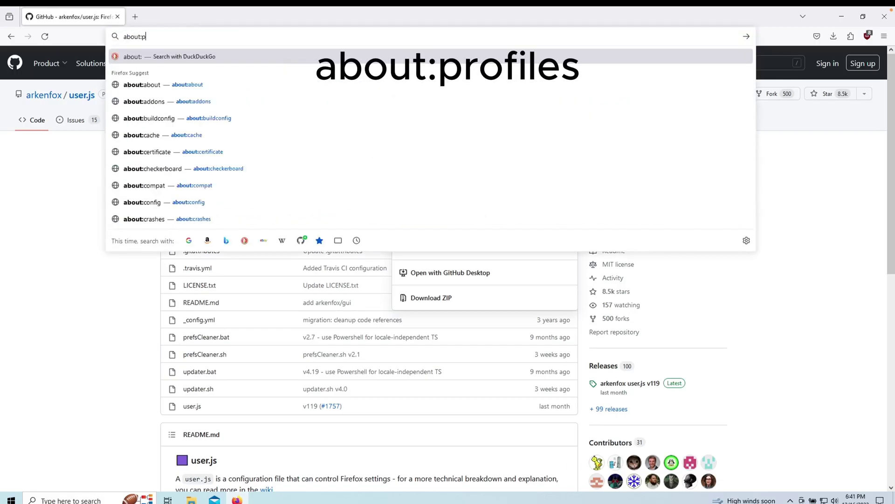
text(rofiles)
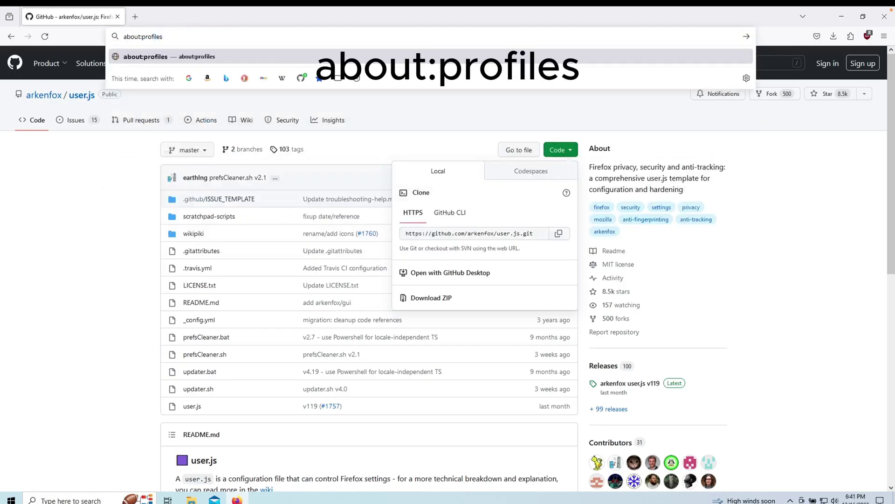
key(Return)
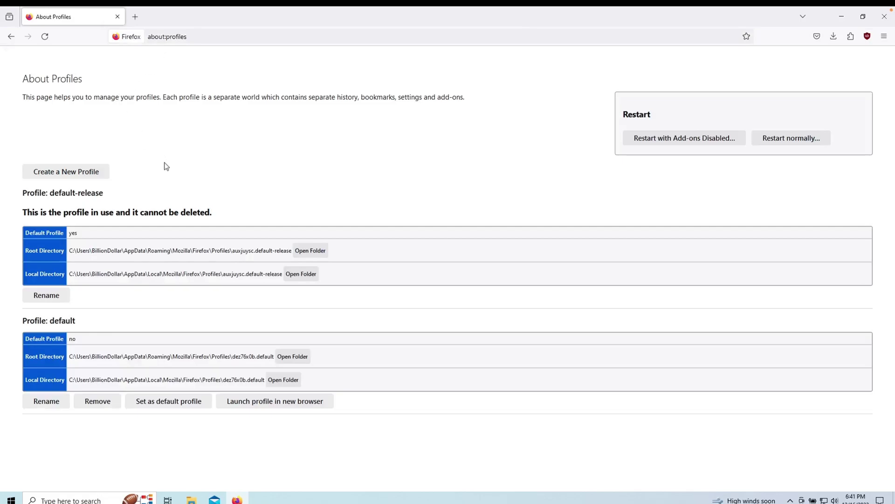
click(98, 172)
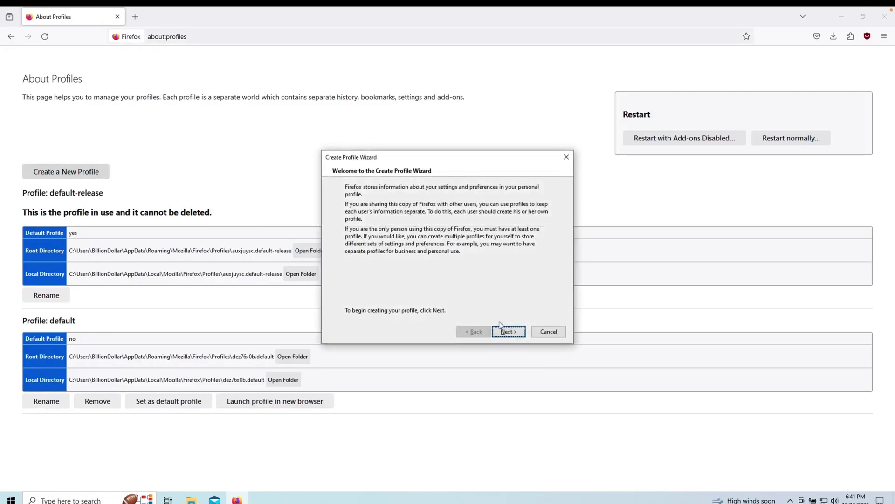
click(517, 335)
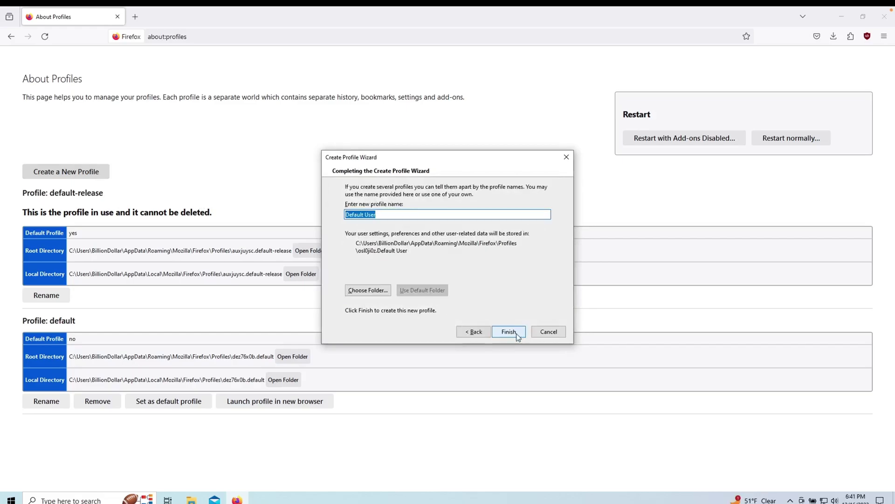
key(BackSpace)
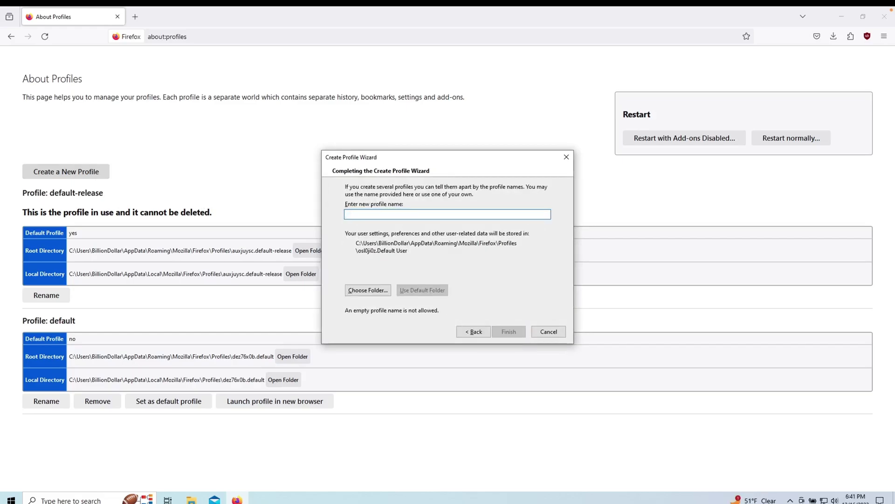
text(Privacy Profile)
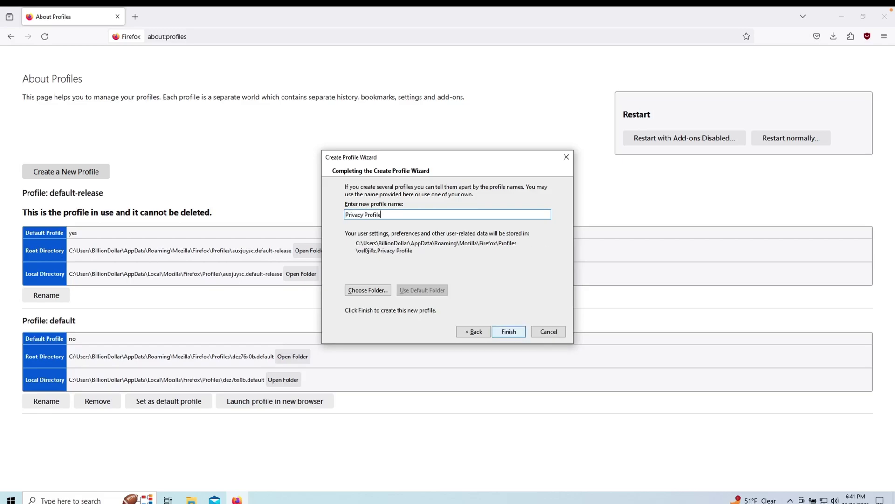
click(507, 332)
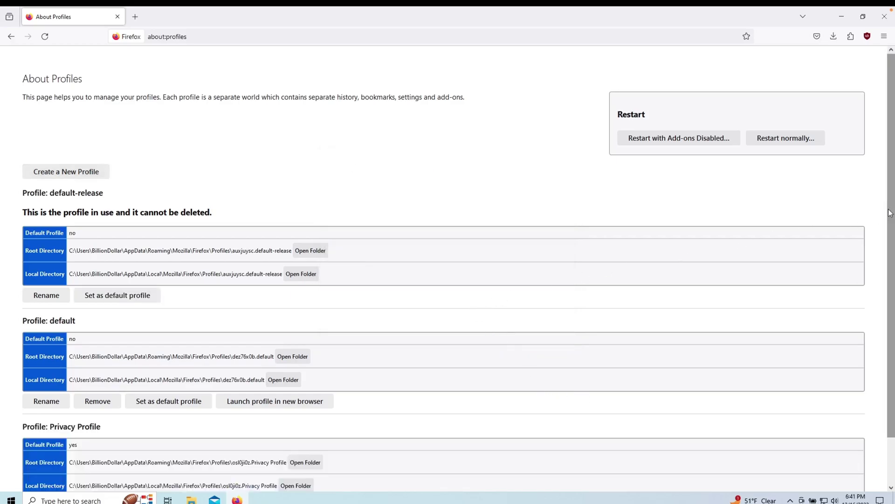
Step: Open the Privacy Profile's root directory folder
scroll(892, 225, down, 2)
scroll(892, 224, down, 2)
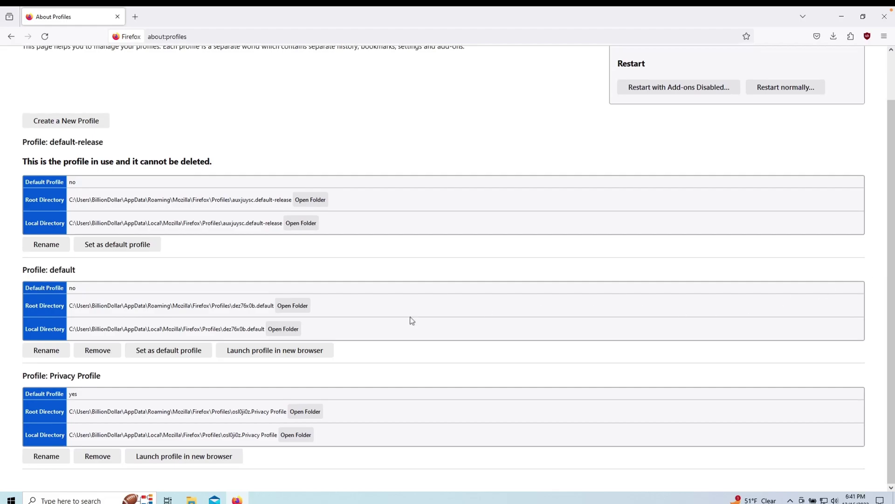
drag(22, 376, 103, 379)
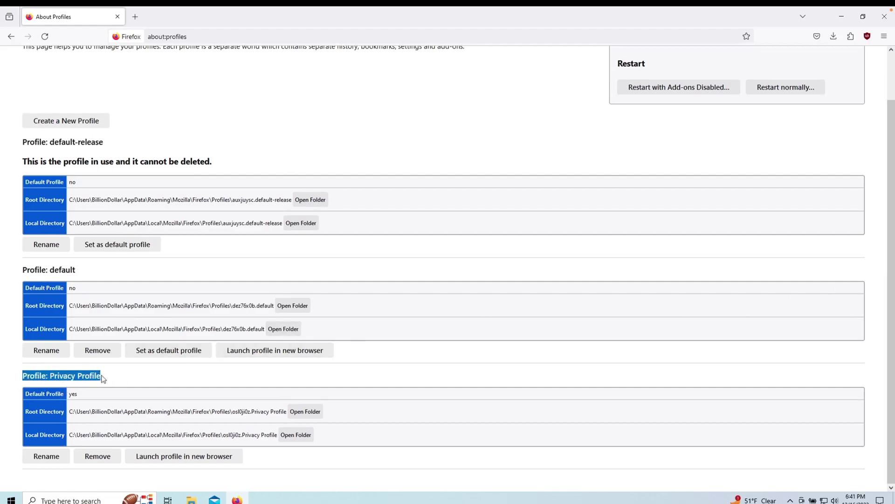
drag(24, 413, 65, 413)
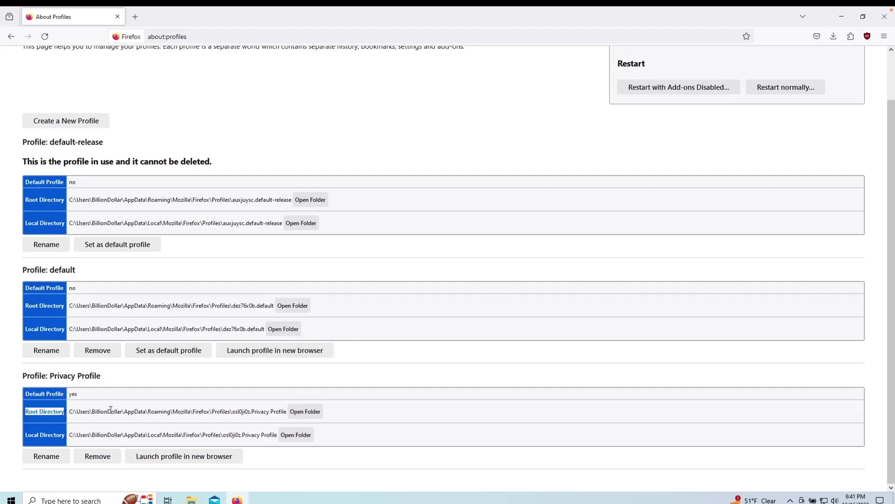
click(306, 412)
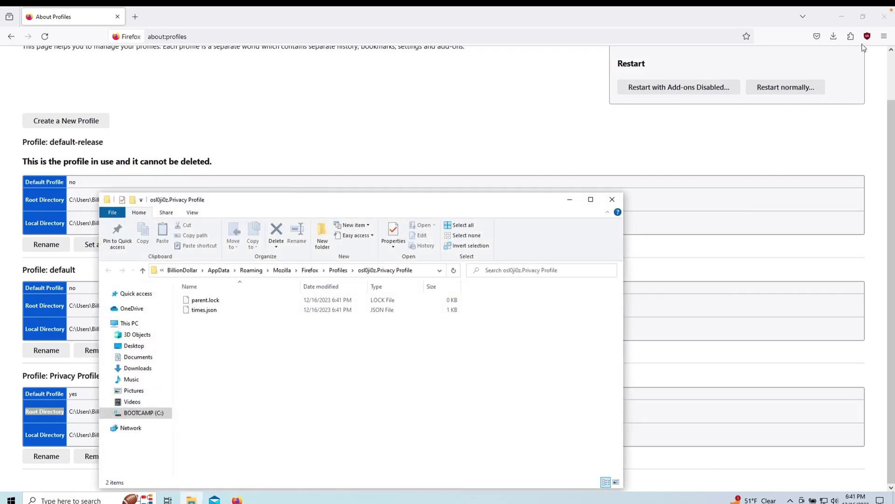
Step: Copy all user.js-master files into the osl0ji0z.Privacy Profile folder and close Explorer
click(884, 17)
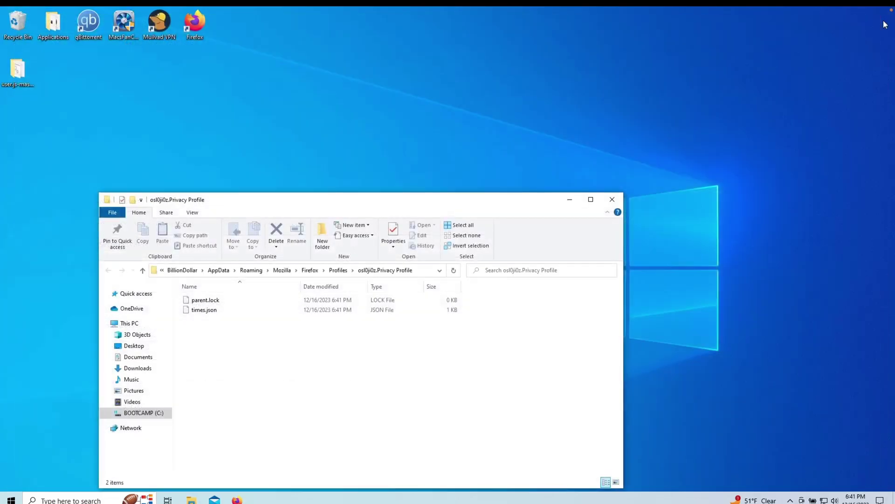
drag(17, 70, 52, 258)
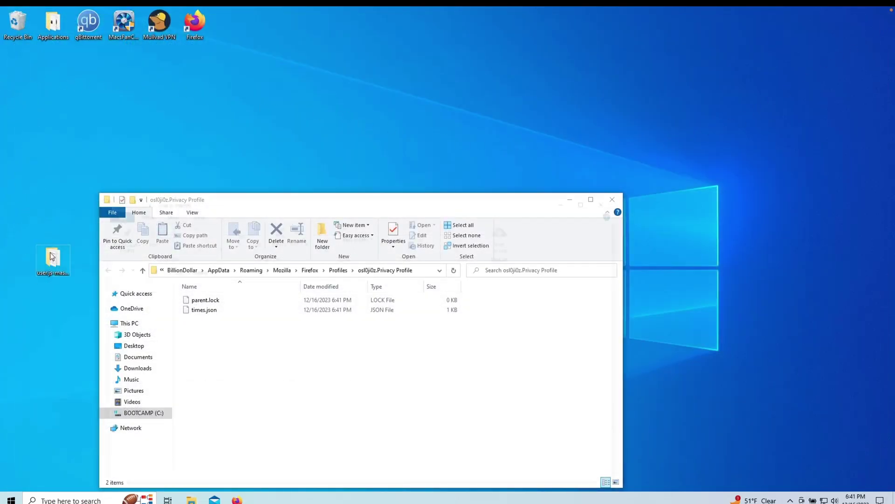
double_click(52, 257)
drag(289, 417, 183, 292)
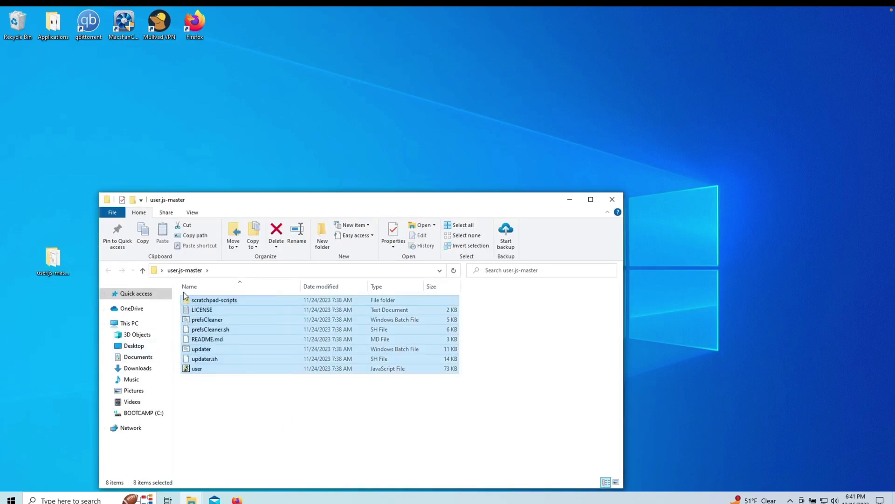
click(145, 239)
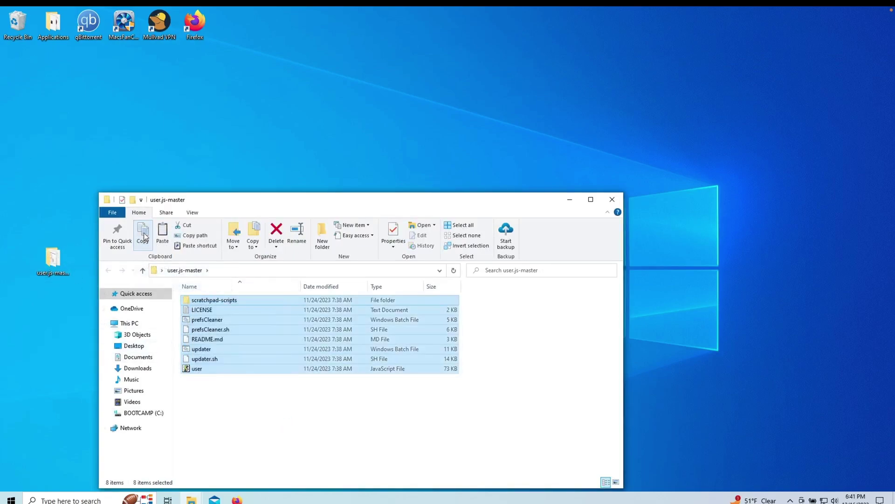
click(612, 200)
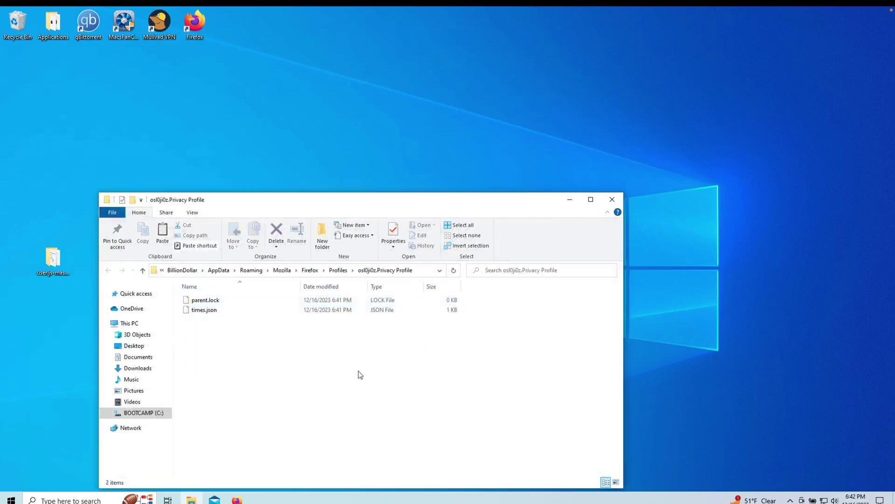
click(165, 241)
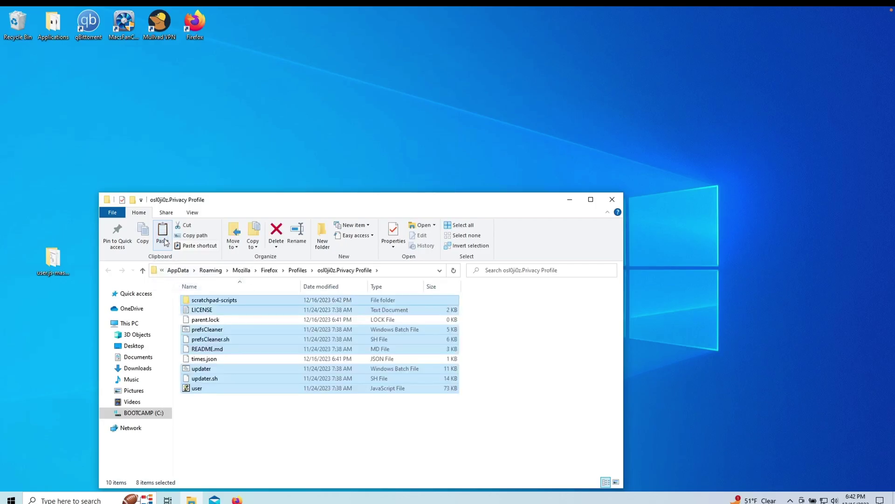
click(611, 200)
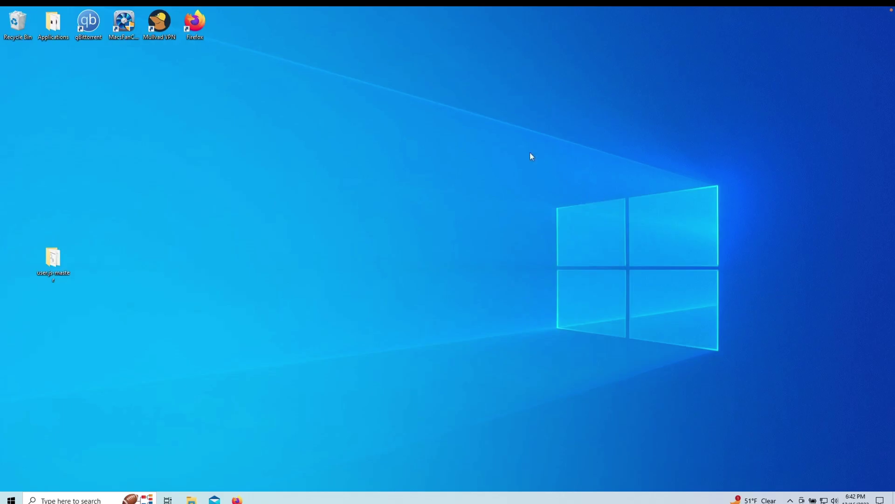
Step: Relaunch Firefox and confirm on about:profiles that Privacy Profile is in use
double_click(202, 30)
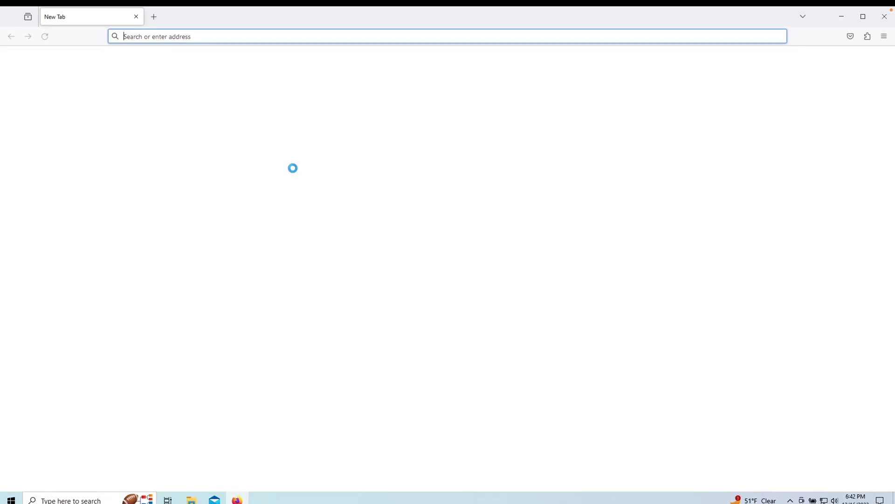
click(147, 39)
text(ab)
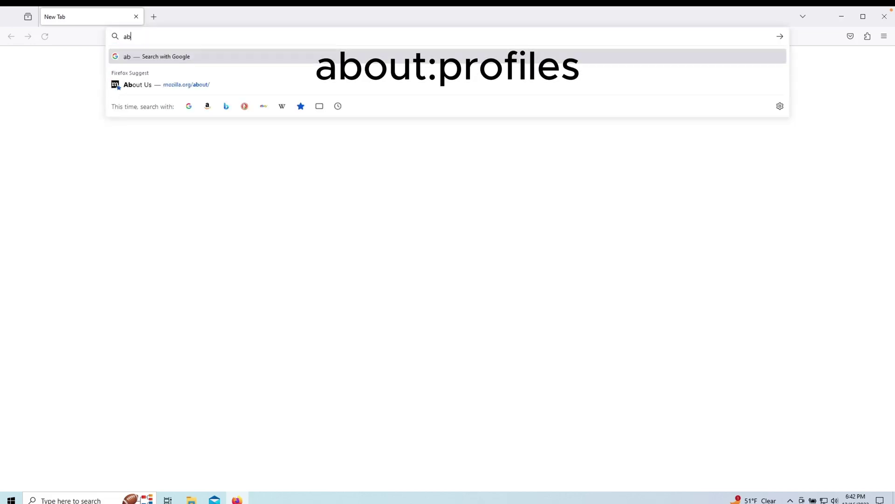
text(out:profiles)
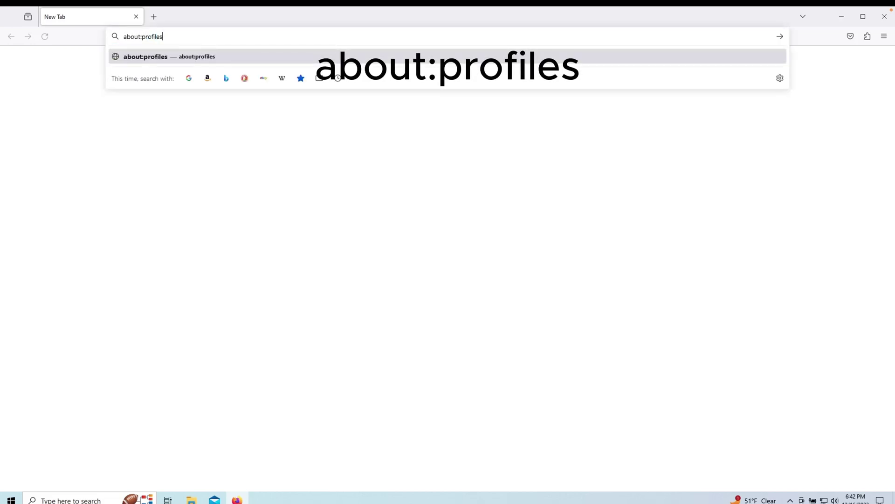
key(Return)
scroll(891, 186, down, 2)
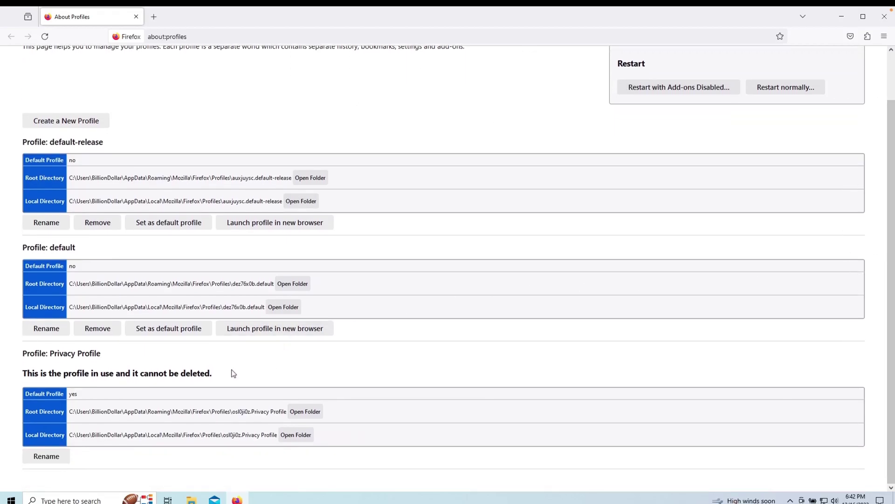
drag(215, 373, 26, 372)
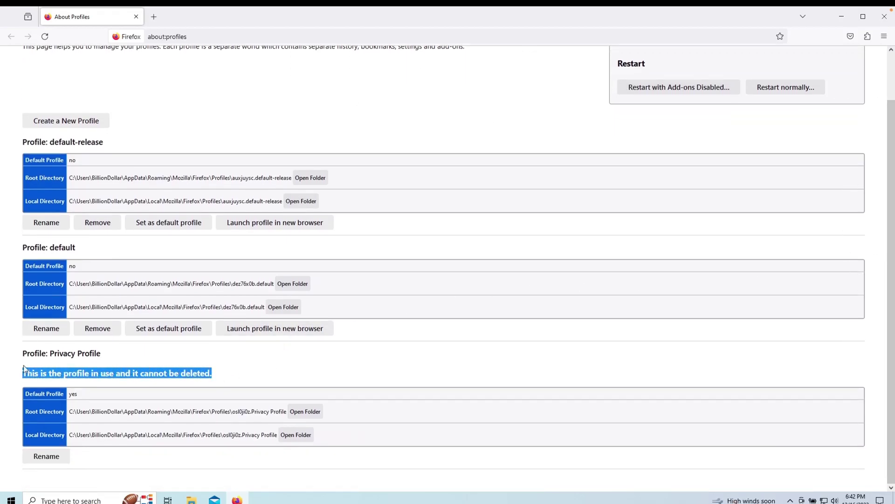
click(284, 372)
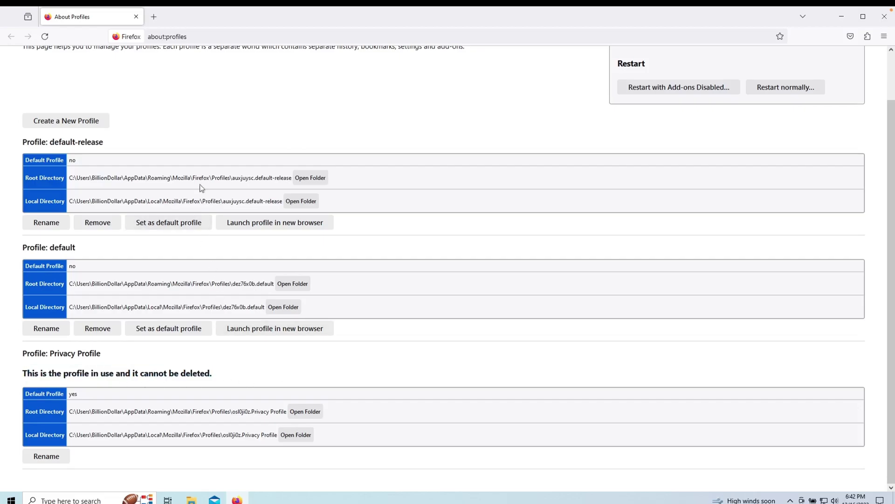
double_click(179, 39)
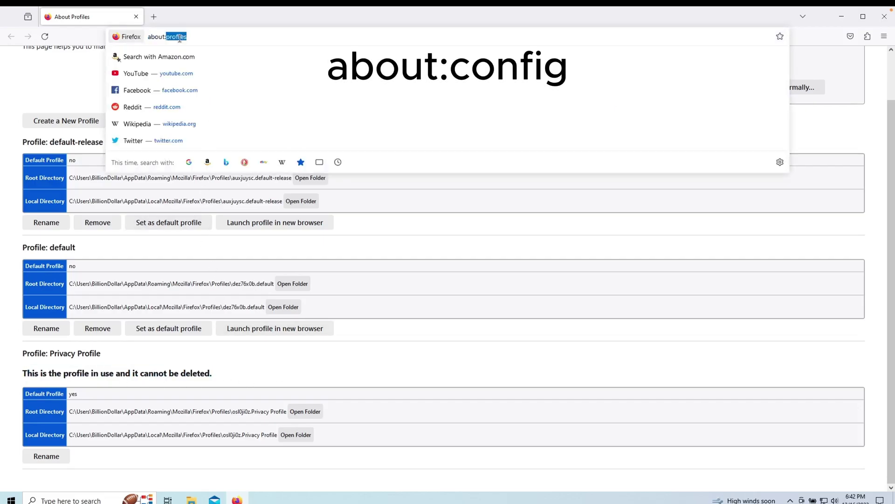
Step: In about:config, set geo.enabled to false
text(config)
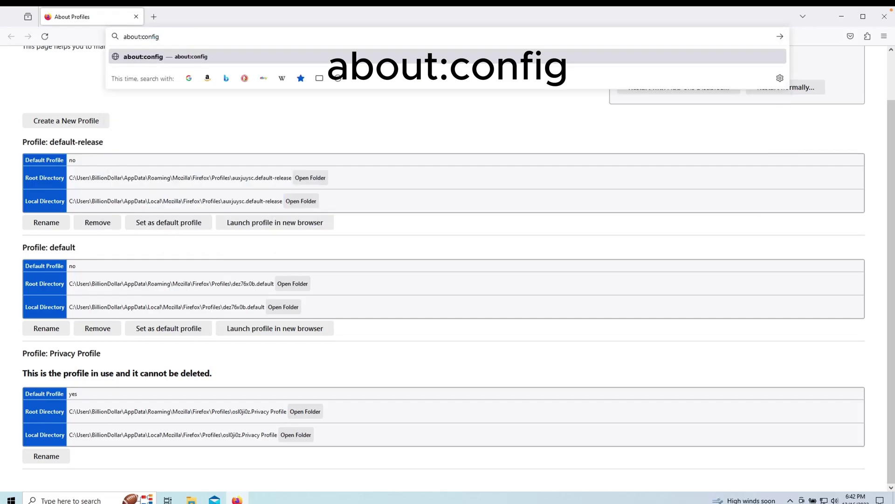
key(Return)
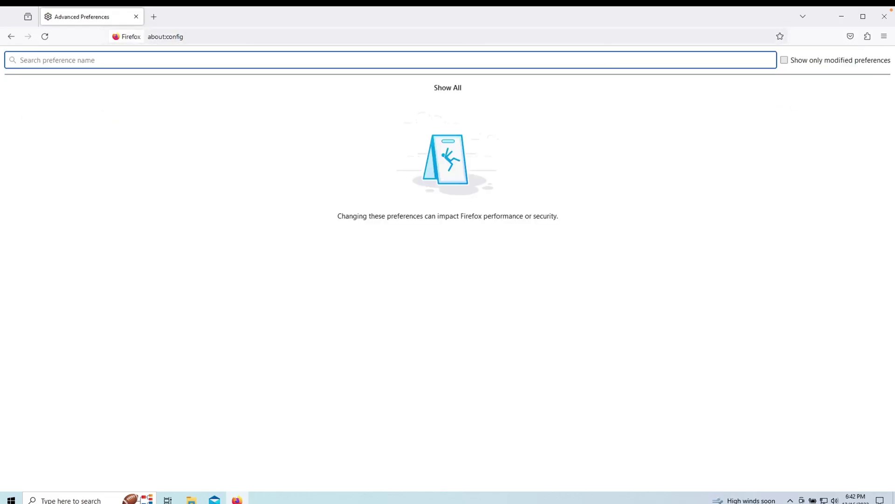
text(geo.enable)
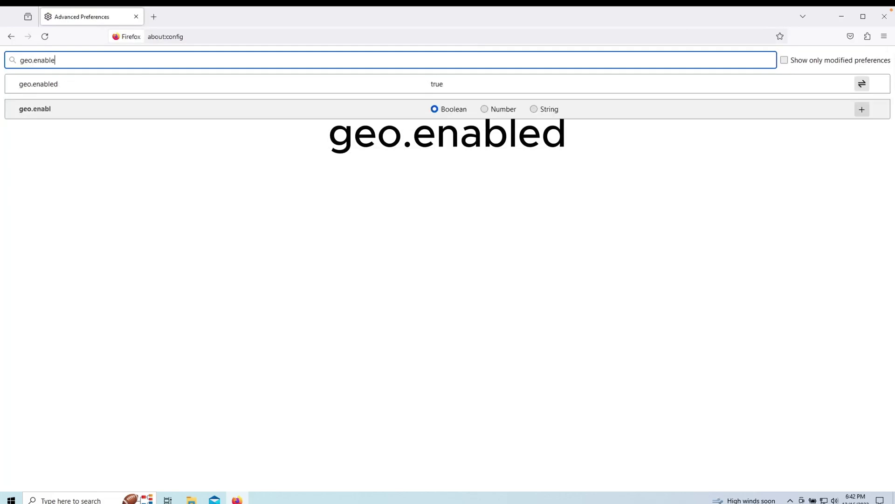
text(d)
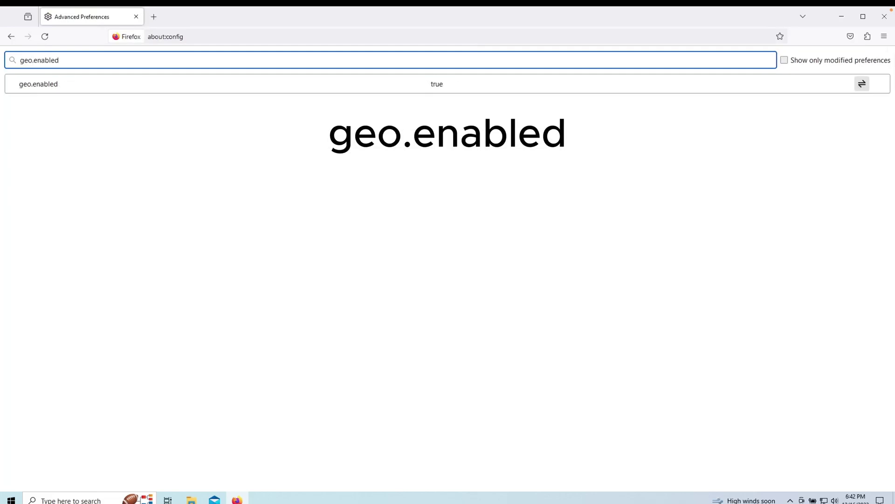
double_click(437, 85)
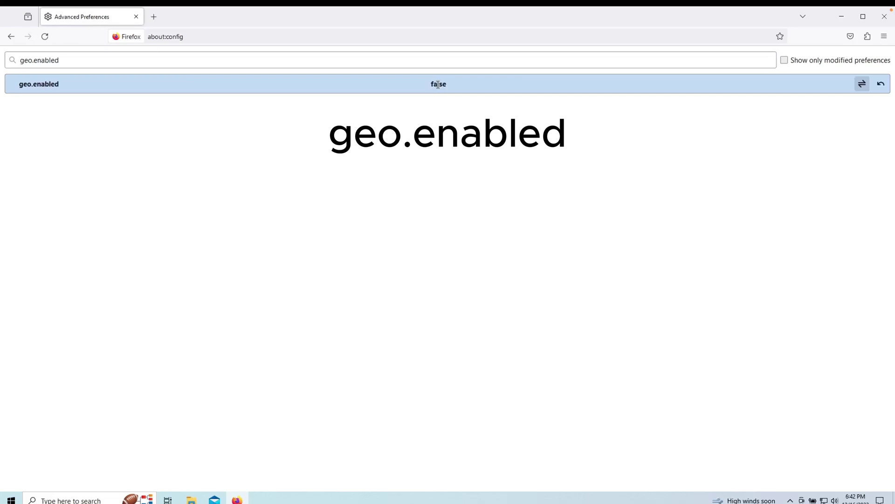
Step: Set media.peerconnection.enabled to false as well
drag(69, 56, 11, 58)
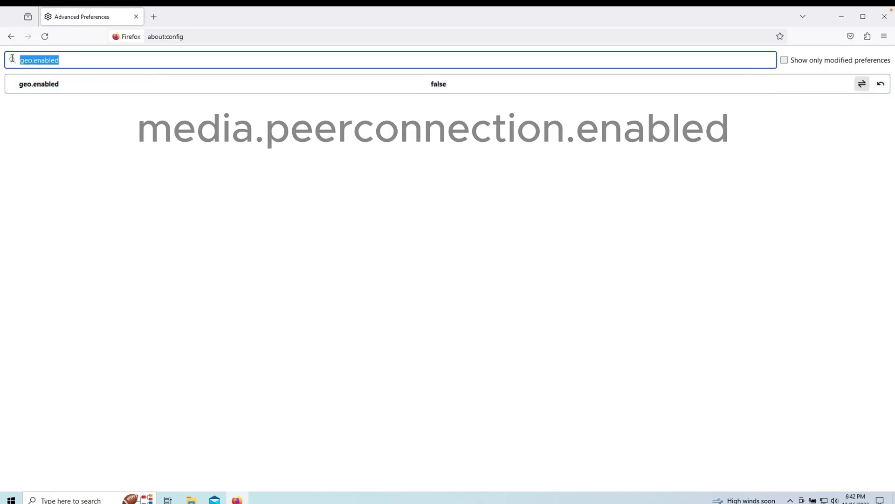
text(media.)
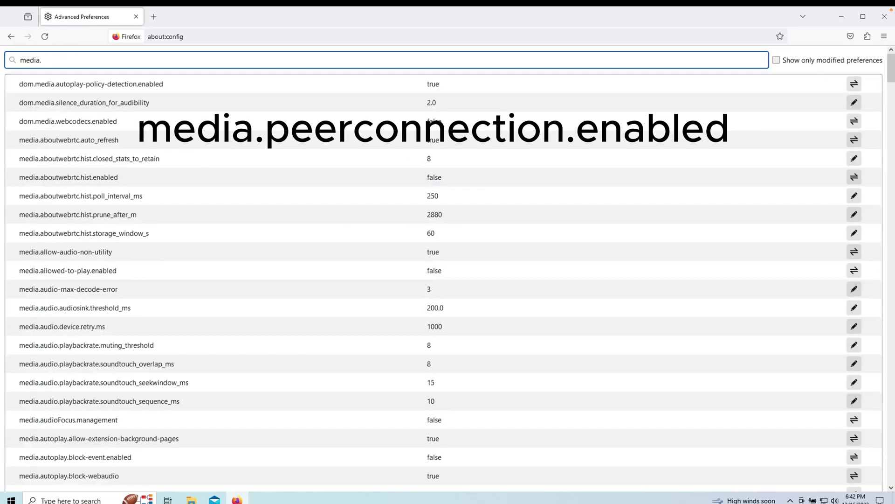
text(peerconnection.)
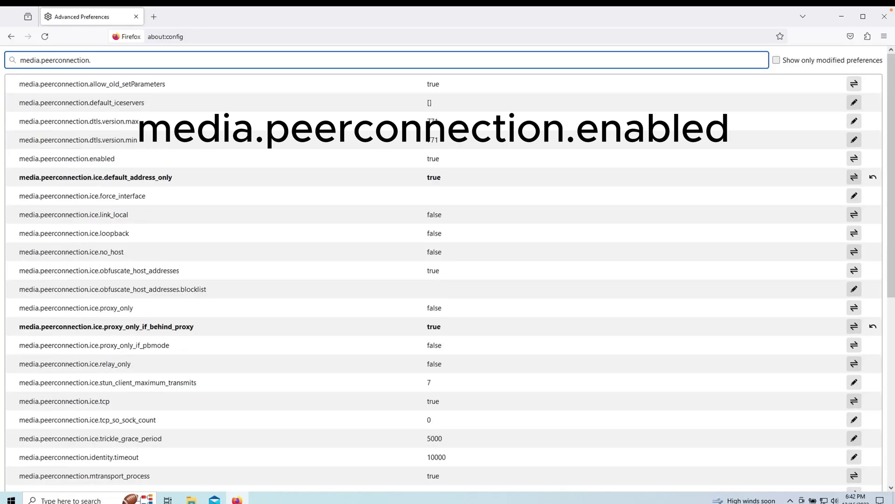
text(enabled)
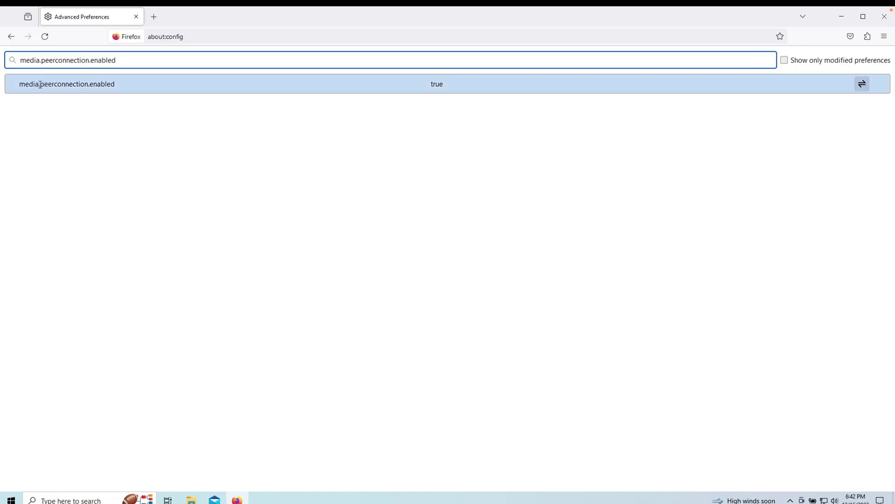
double_click(439, 84)
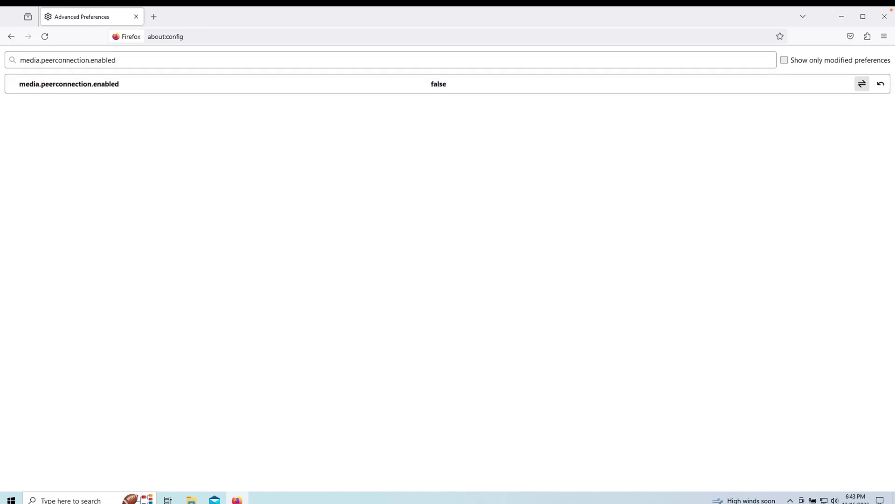
Step: Make DuckDuckGo the default search engine for both normal and private windows
click(155, 19)
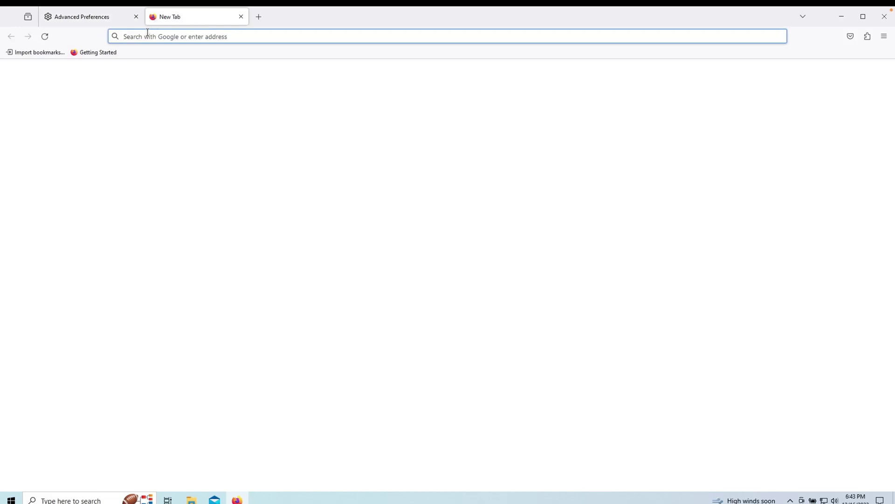
click(884, 36)
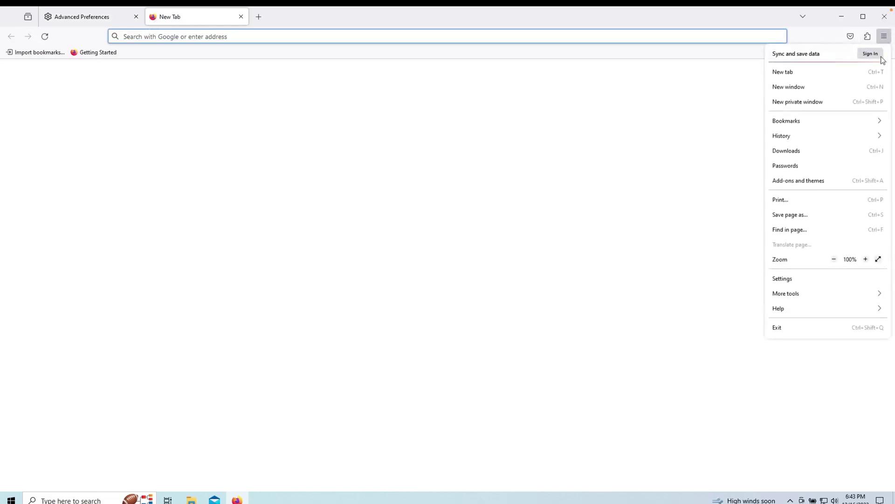
click(793, 279)
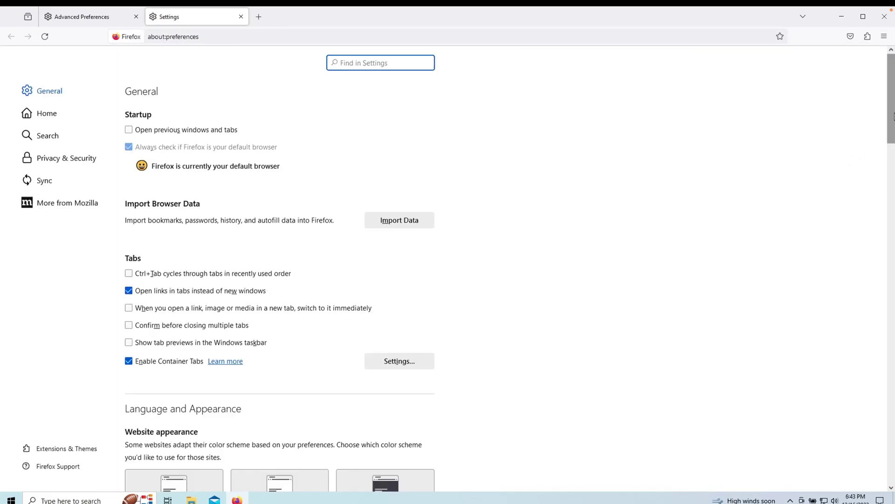
click(63, 142)
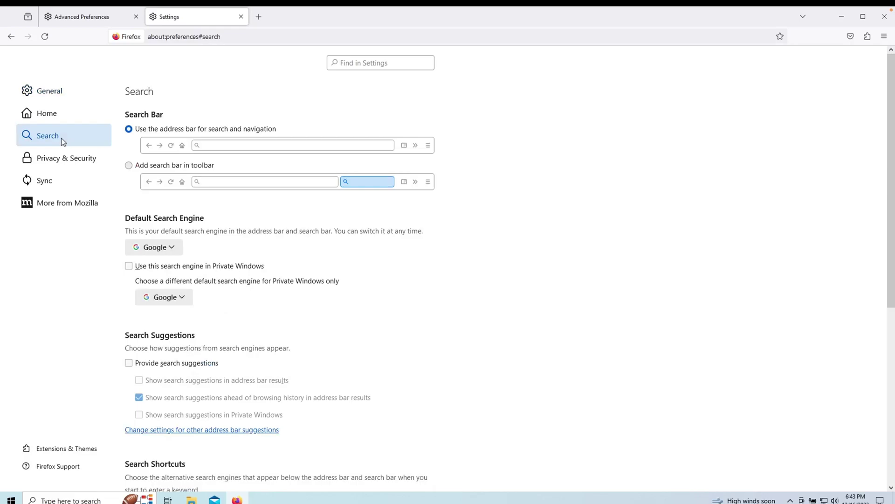
click(173, 253)
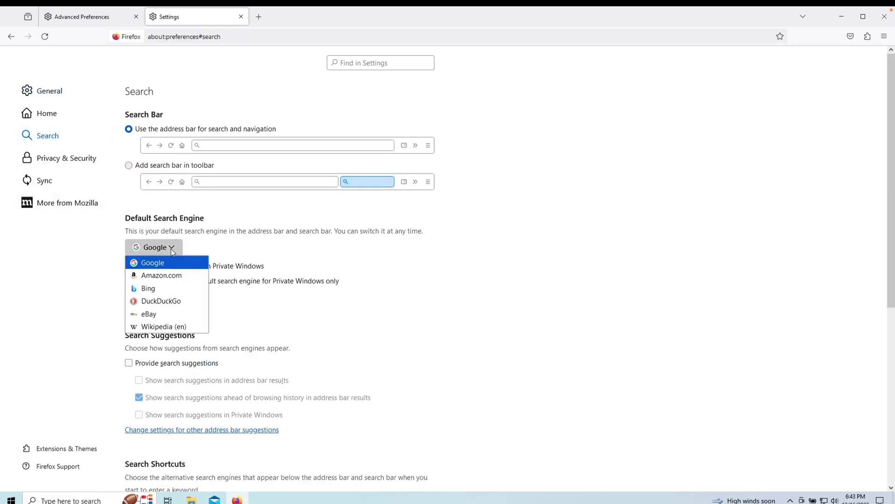
click(165, 299)
click(165, 299)
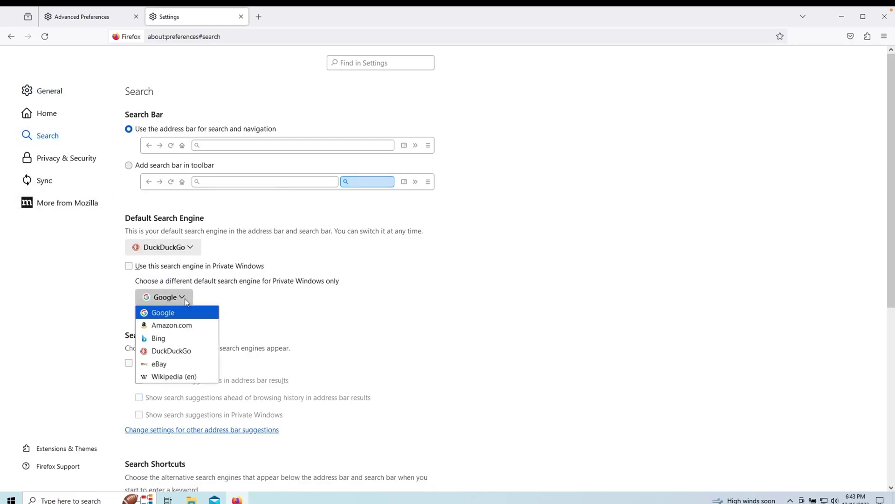
click(185, 351)
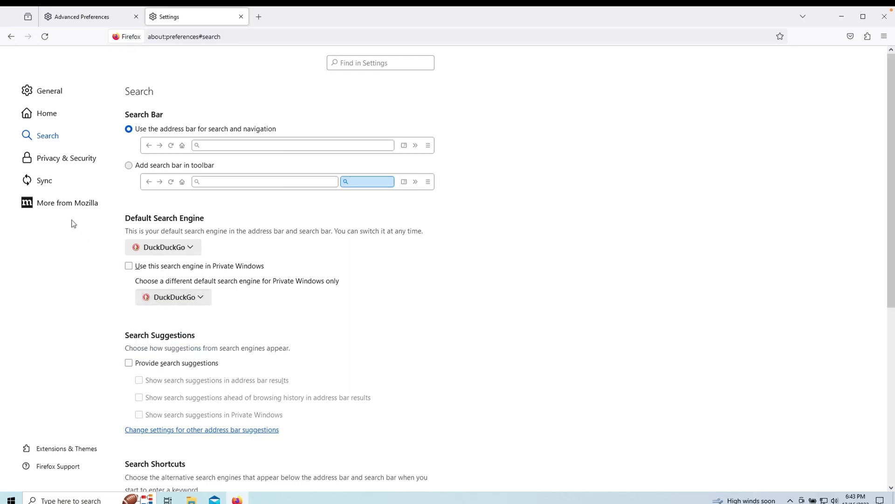
click(56, 161)
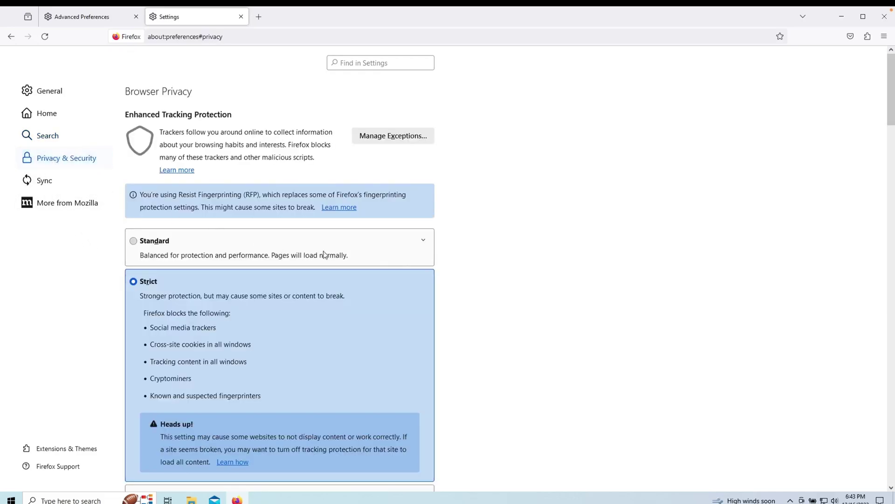
Step: Turn off login saving, strong password and Relay suggestions, and breach alerts
drag(891, 91, 893, 146)
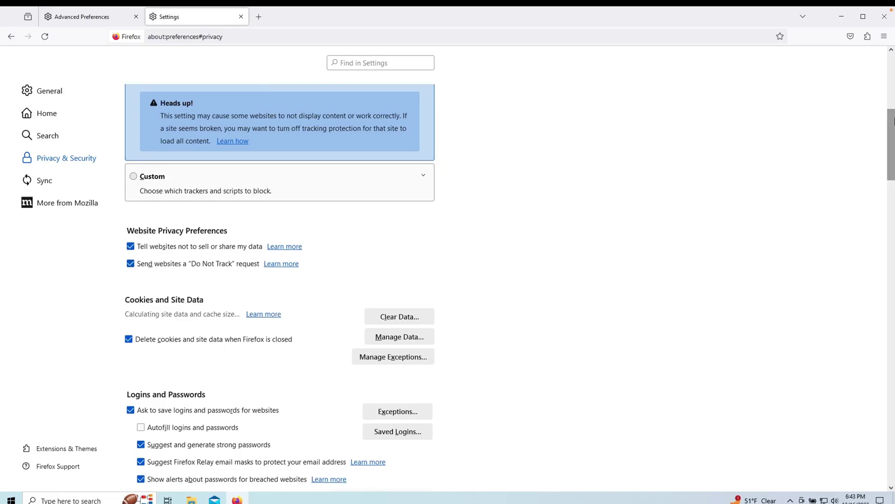
drag(892, 124, 892, 159)
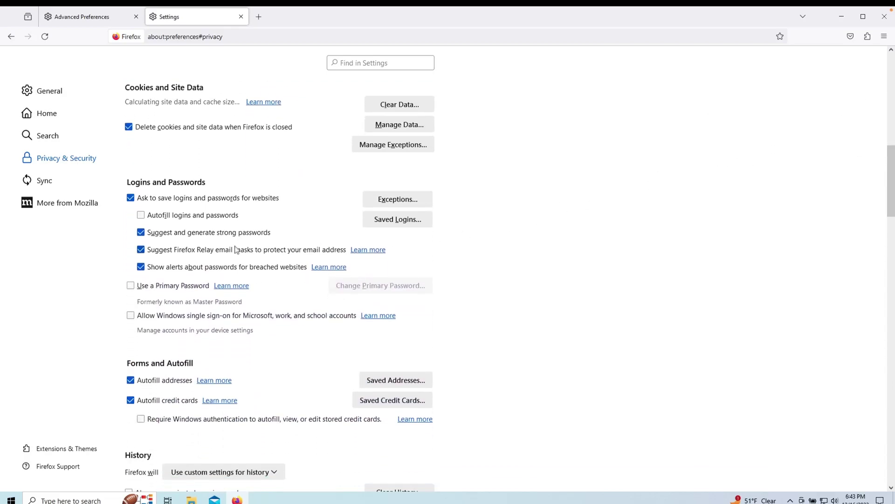
click(142, 234)
click(141, 252)
click(141, 267)
click(130, 197)
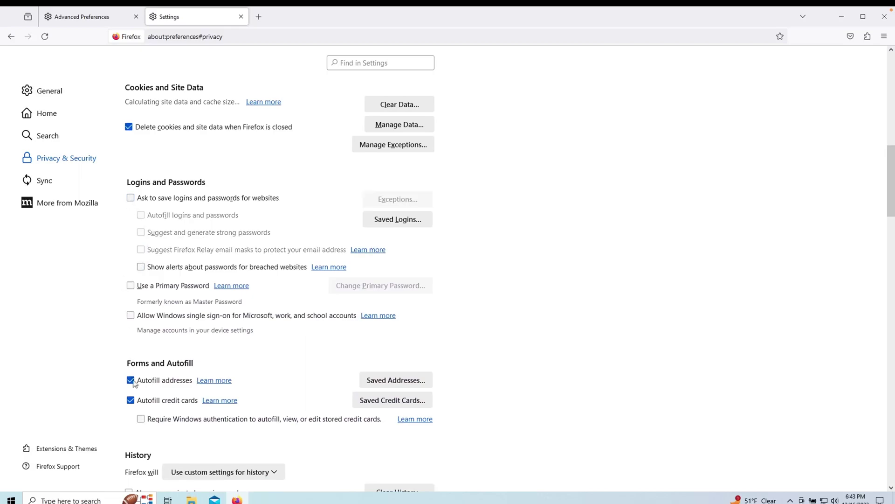
Step: Turn off address and credit card autofill and browsing/download history
click(130, 381)
click(131, 401)
drag(891, 199, 892, 256)
click(138, 187)
drag(891, 217, 893, 278)
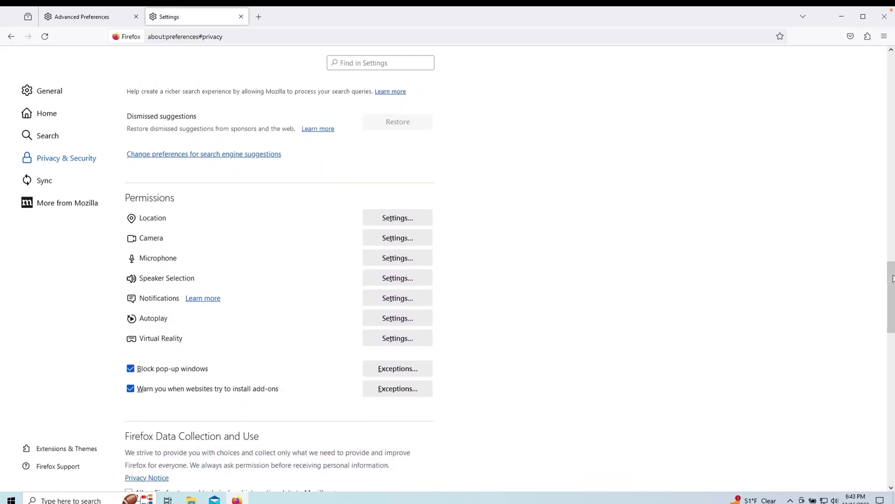
Step: Block new location, camera and microphone requests, saving each permission change
click(399, 215)
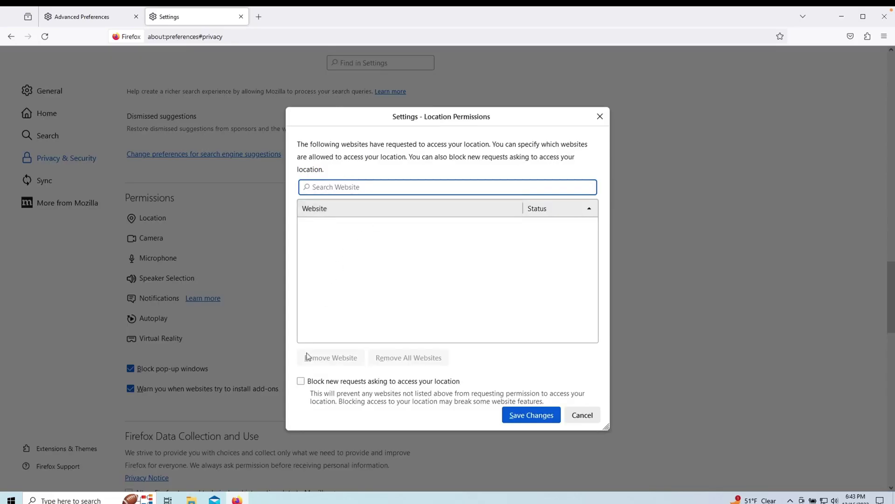
click(301, 381)
click(504, 416)
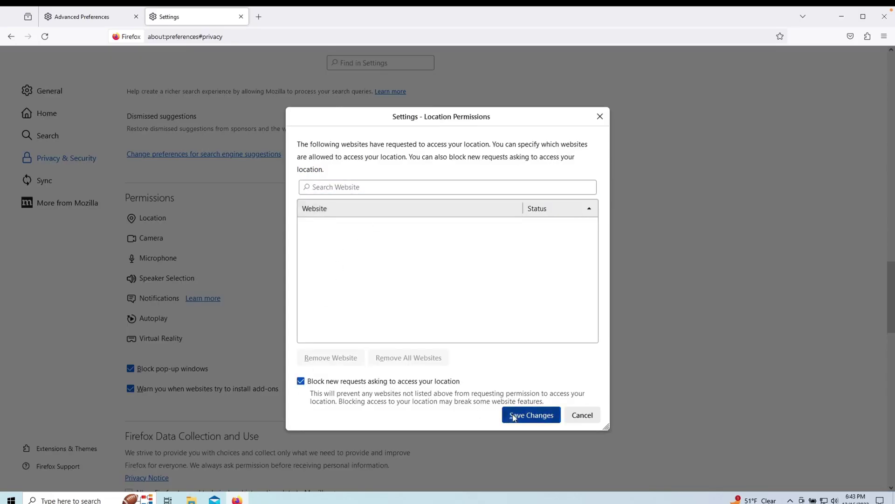
click(382, 242)
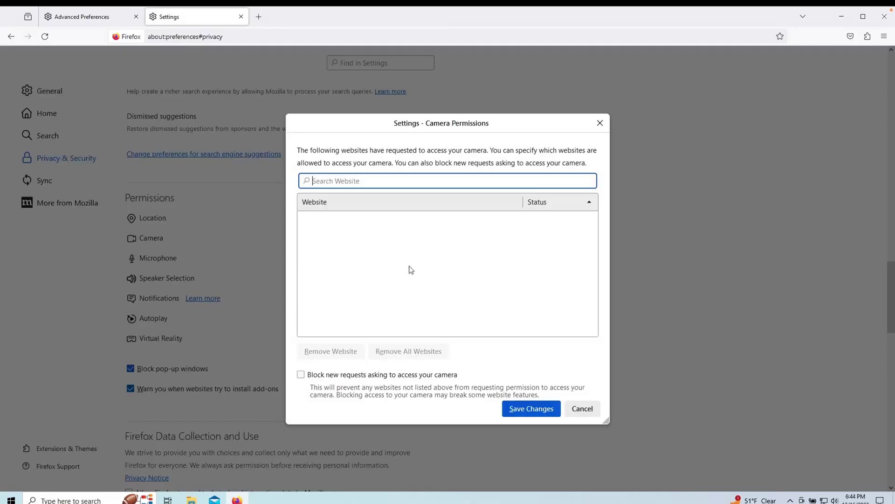
click(306, 379)
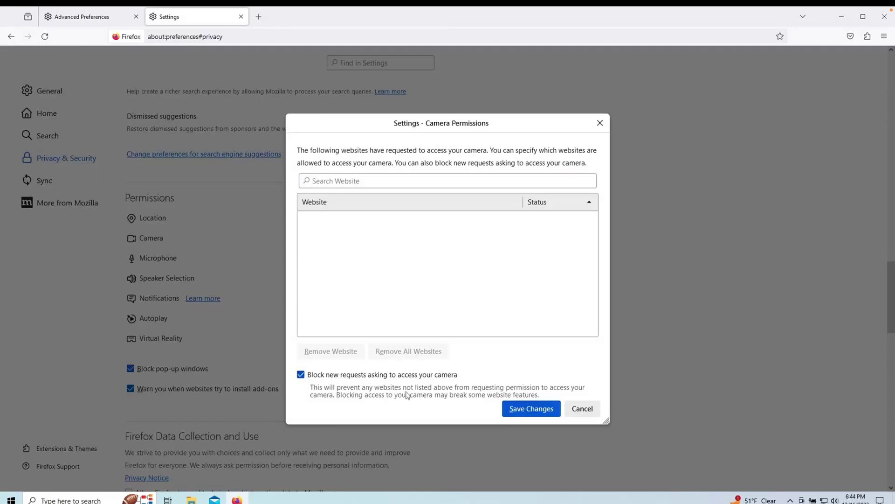
click(521, 411)
click(395, 259)
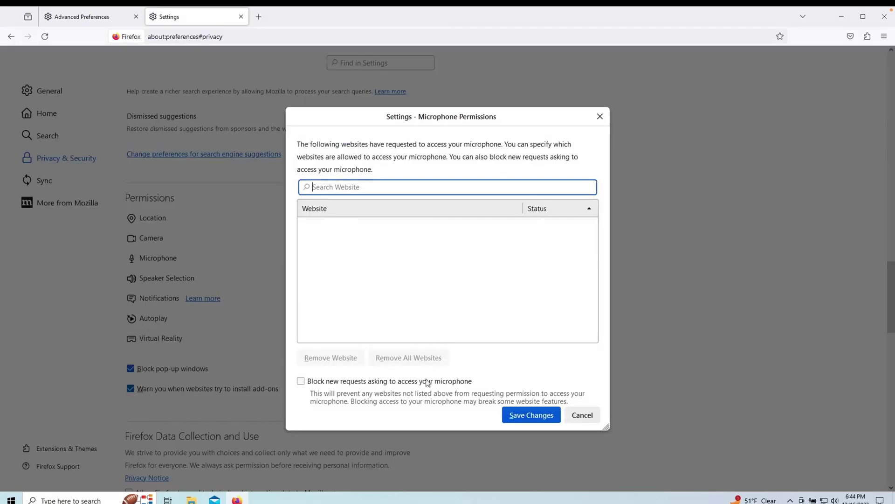
click(301, 381)
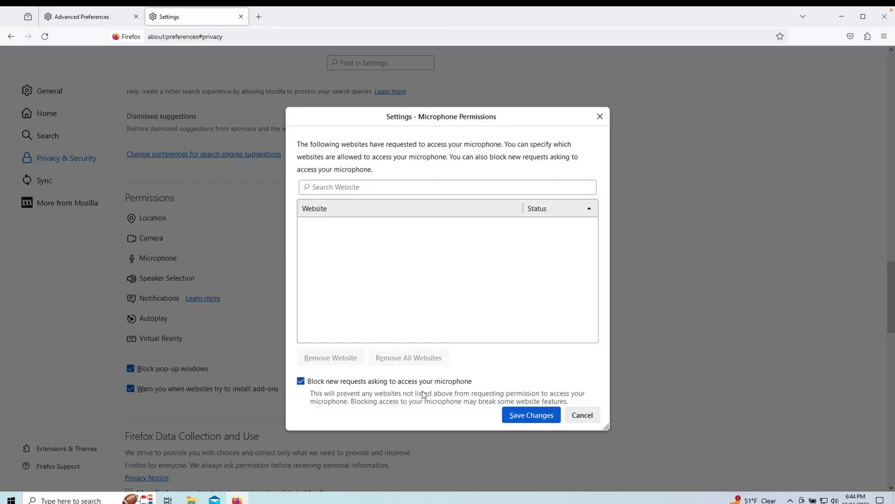
click(526, 415)
Step: Scroll down the privacy settings to the secure DNS section and open a new blank tab
drag(889, 308, 892, 349)
drag(121, 181, 260, 189)
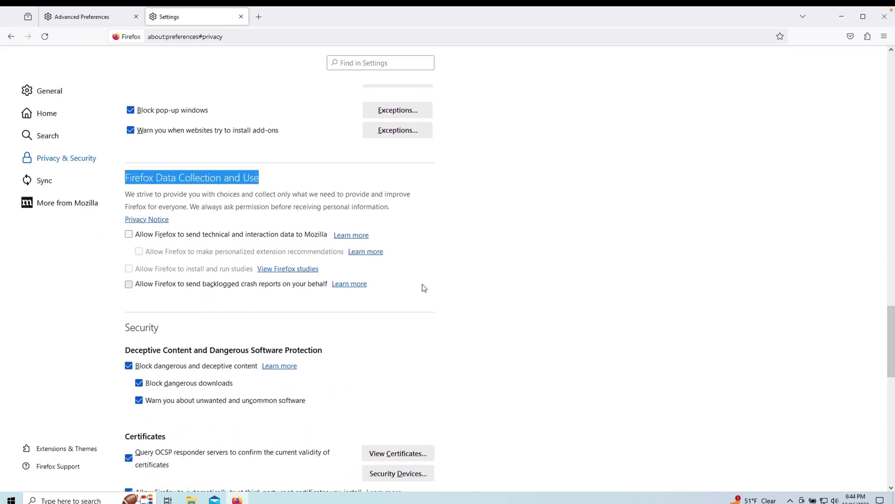
click(626, 271)
drag(893, 323, 893, 430)
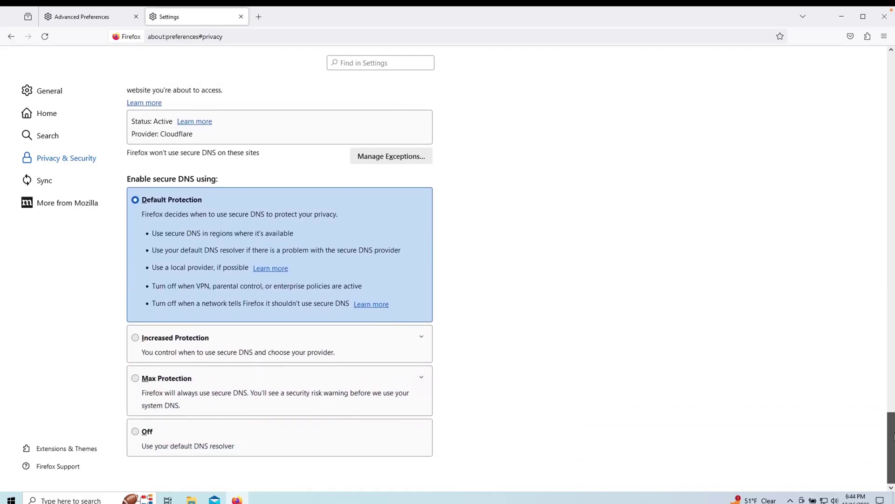
click(259, 18)
Step: Paste the Mullvad DNS over HTTPS guide address into the address bar and load it
right_click(235, 34)
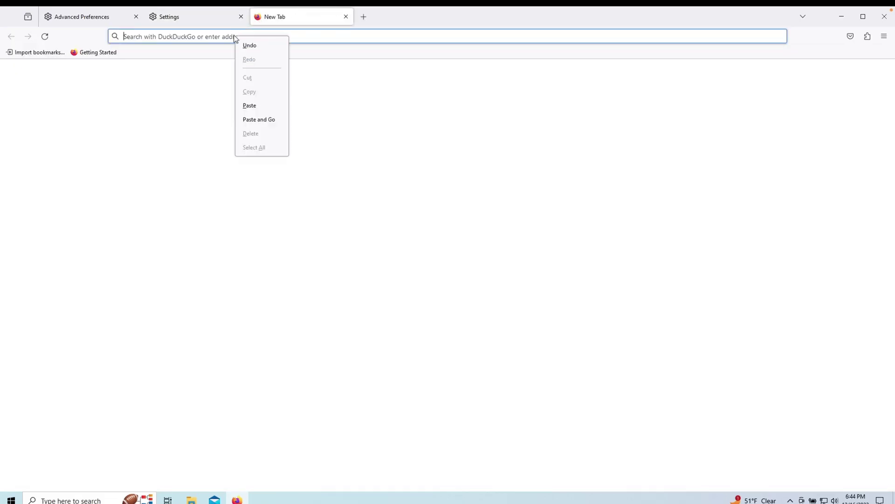
click(251, 105)
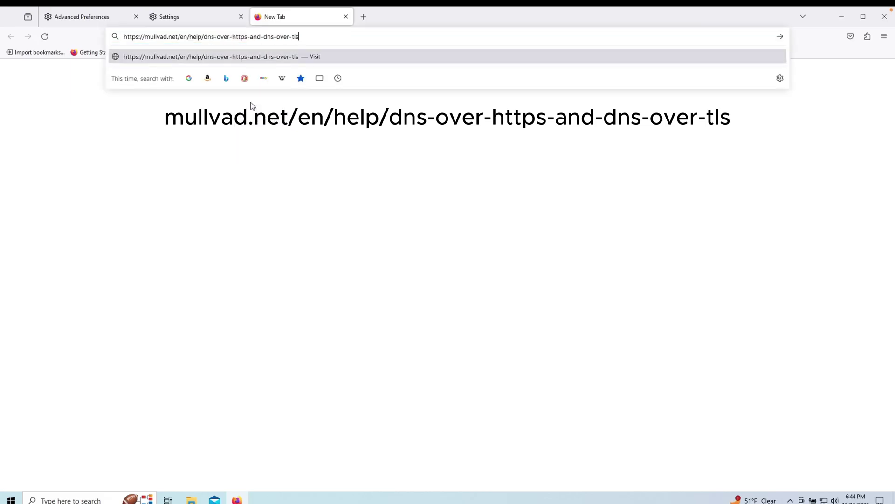
key(Return)
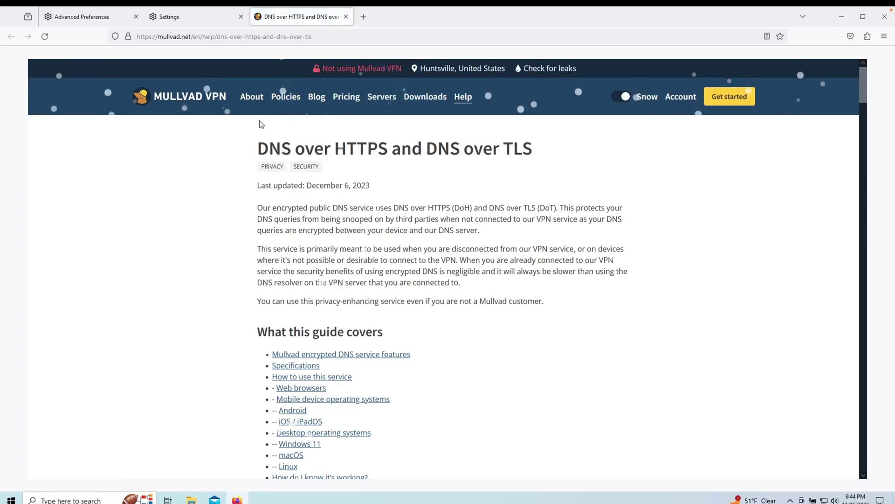
drag(866, 92, 881, 158)
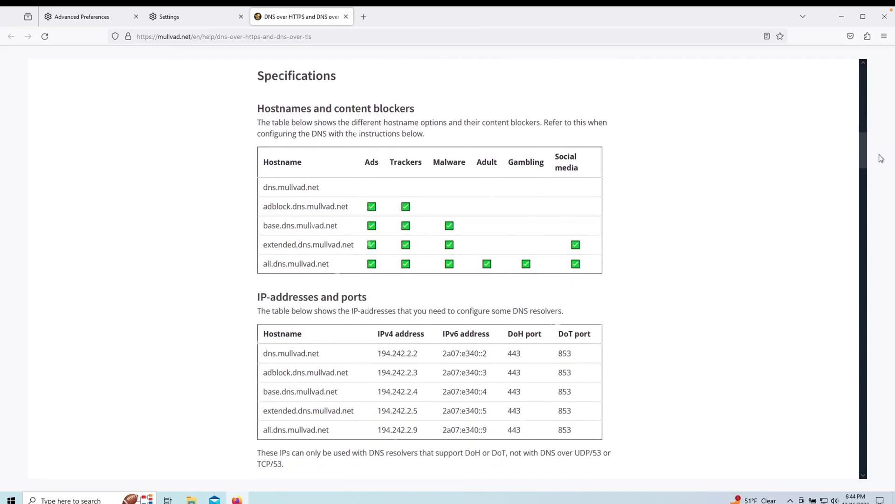
drag(863, 147, 866, 176)
scroll(866, 176, down, 10)
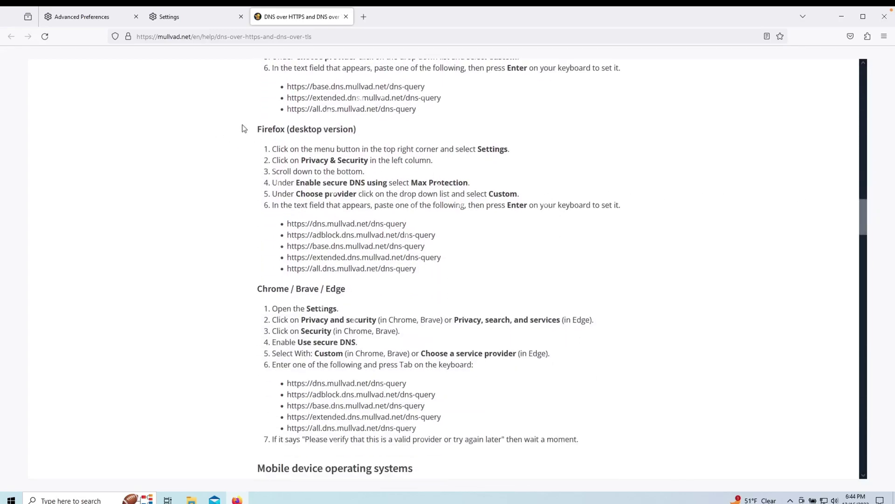
drag(257, 130, 405, 132)
click(405, 132)
triple_click(334, 248)
key(ctrl+c)
right_click(336, 248)
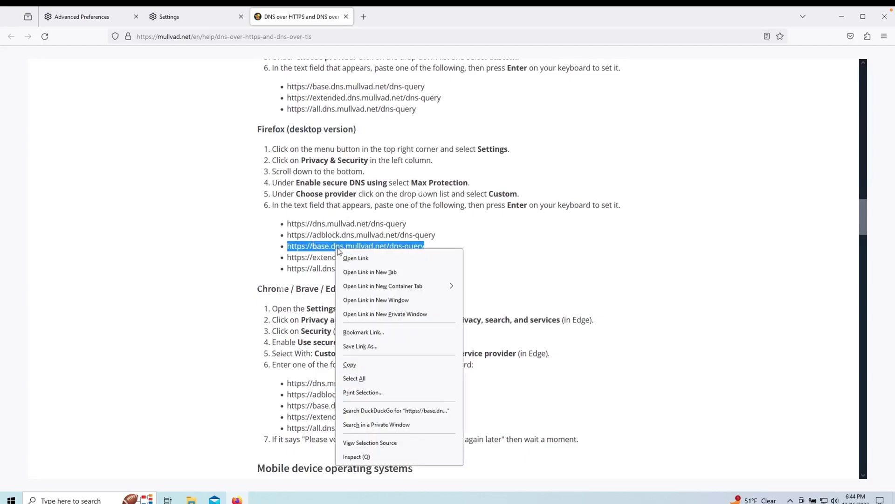
click(350, 364)
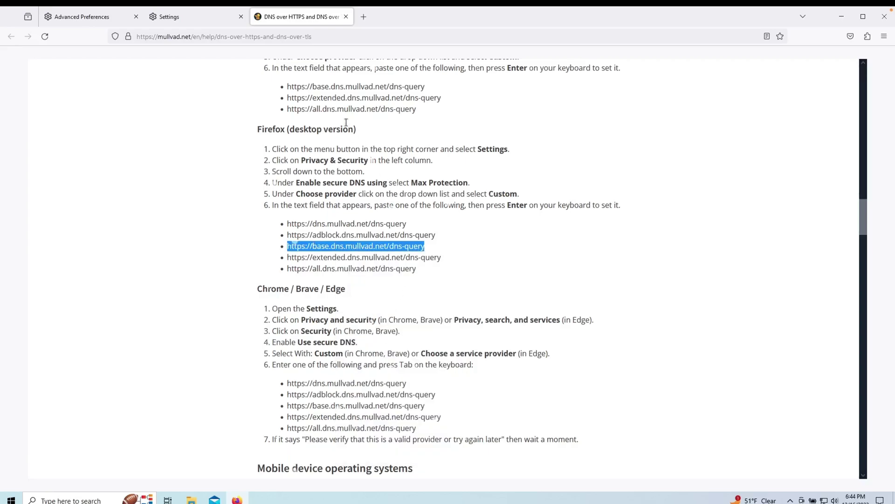
click(186, 21)
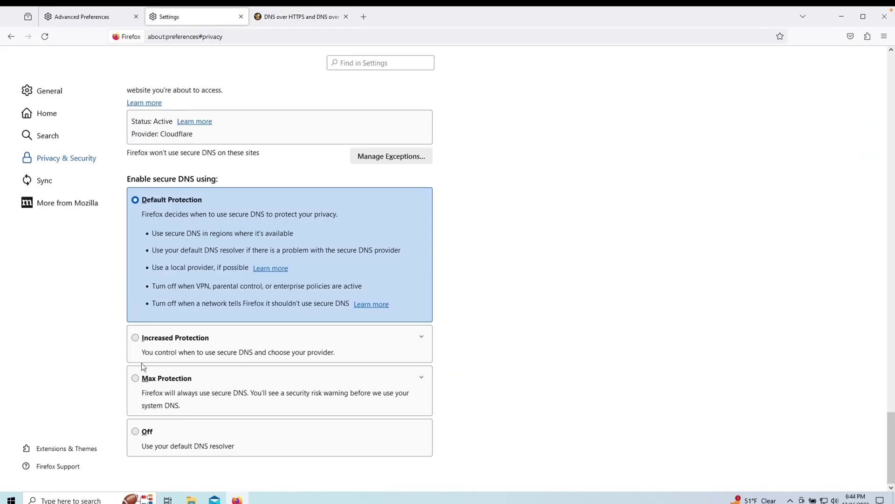
click(136, 378)
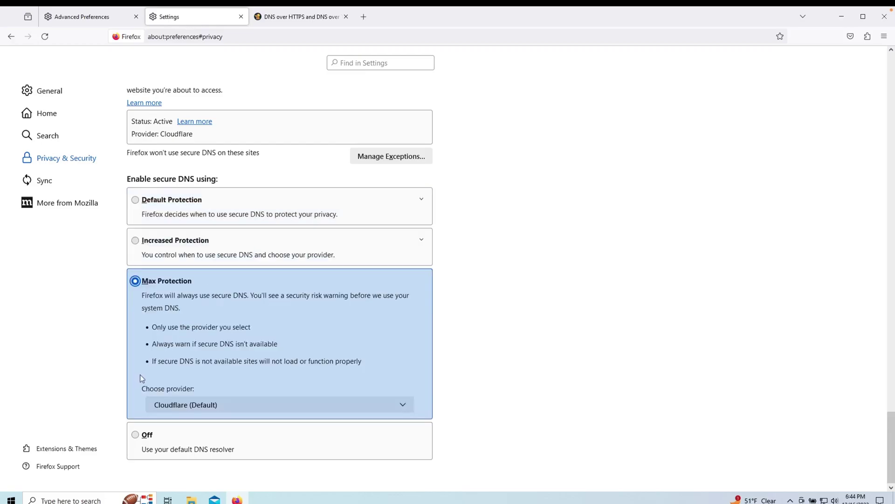
click(401, 408)
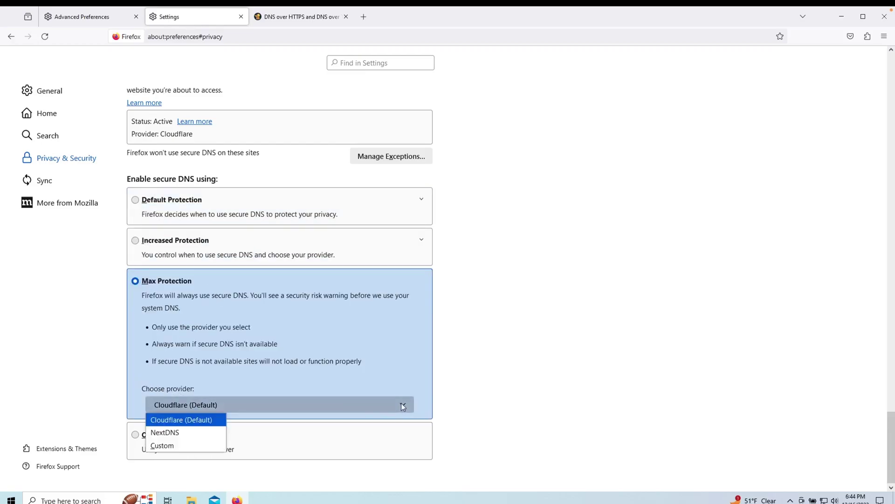
click(159, 446)
click(161, 425)
right_click(160, 425)
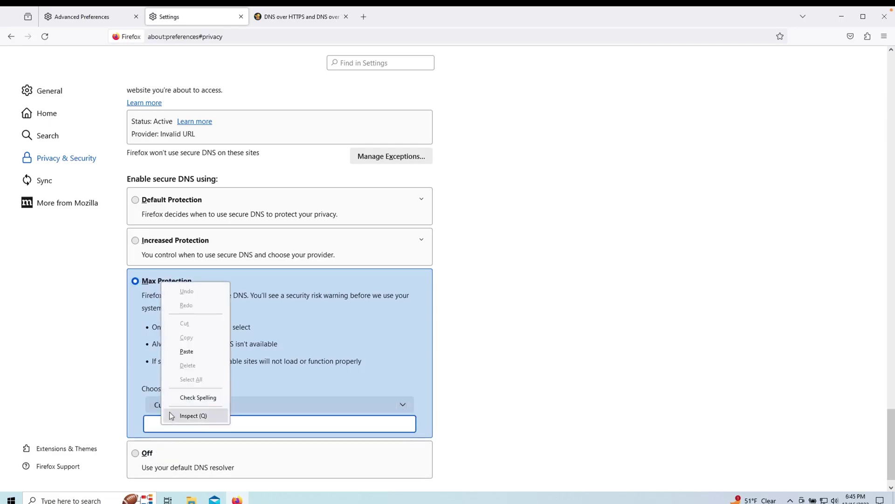
click(186, 351)
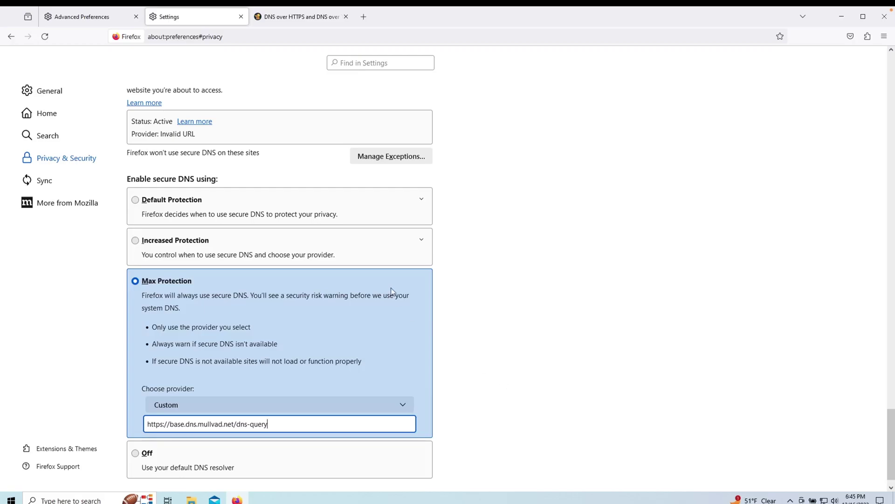
click(295, 18)
Step: Run Mullvad's leak check, confirming no DNS or WebRTC leaks, then close the check and Settings tabs
scroll(862, 213, up, 1)
drag(861, 213, 859, 76)
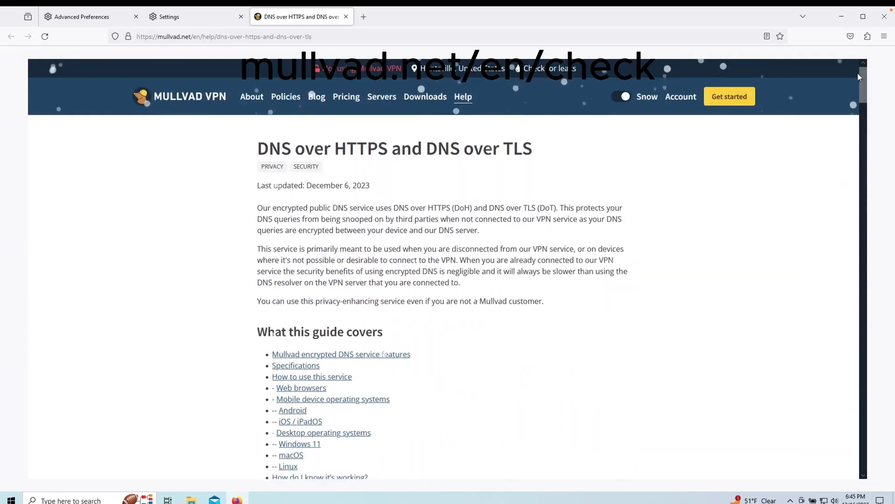
click(541, 69)
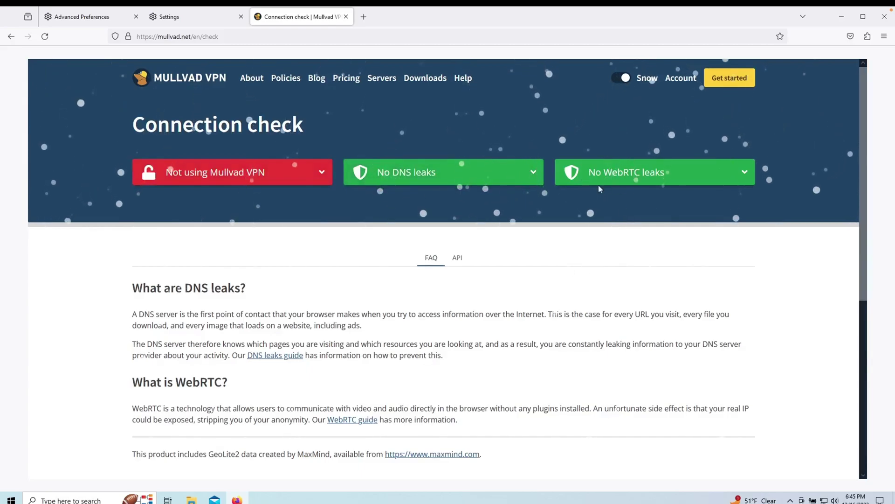
click(346, 17)
click(241, 17)
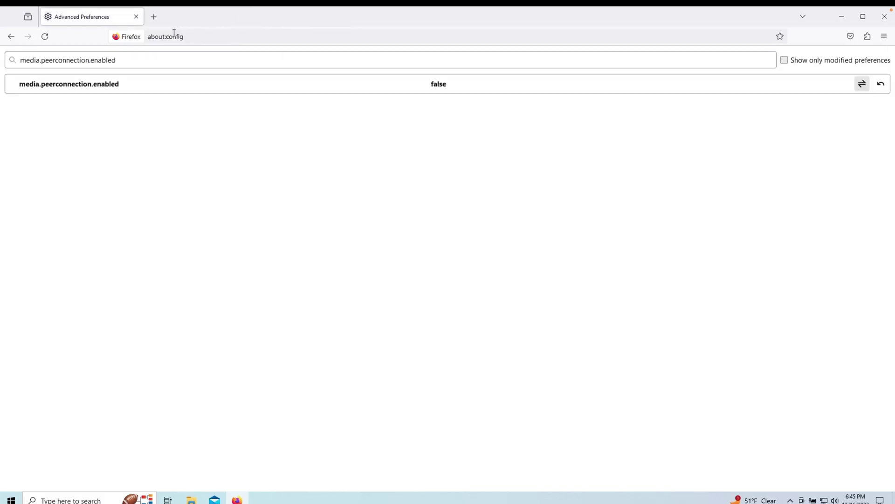
Step: Replace the about:config tab with a new tab and reach addons.mozilla.org via a 'mozilla addons' search
click(154, 17)
click(135, 17)
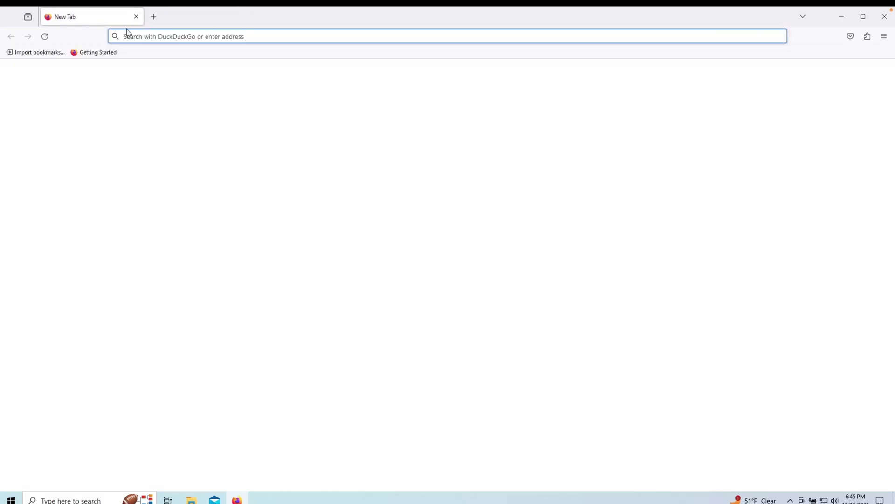
click(133, 36)
text(mozilla a)
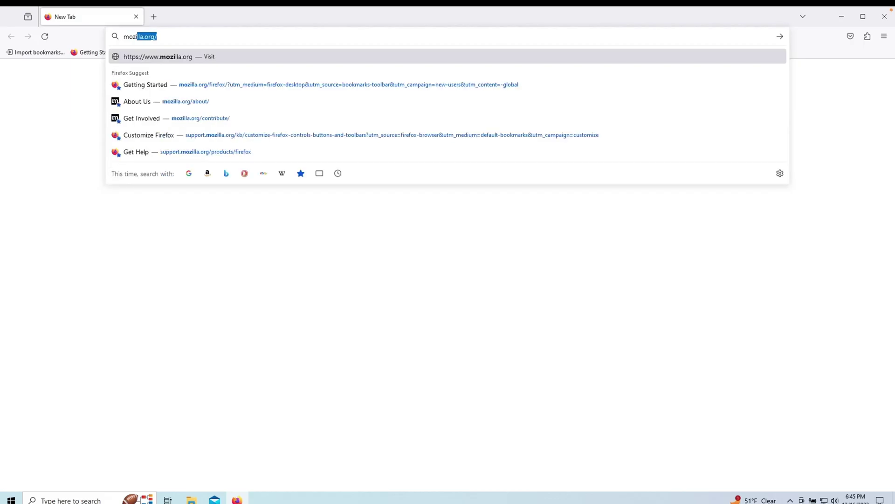
text(ddons)
key(Return)
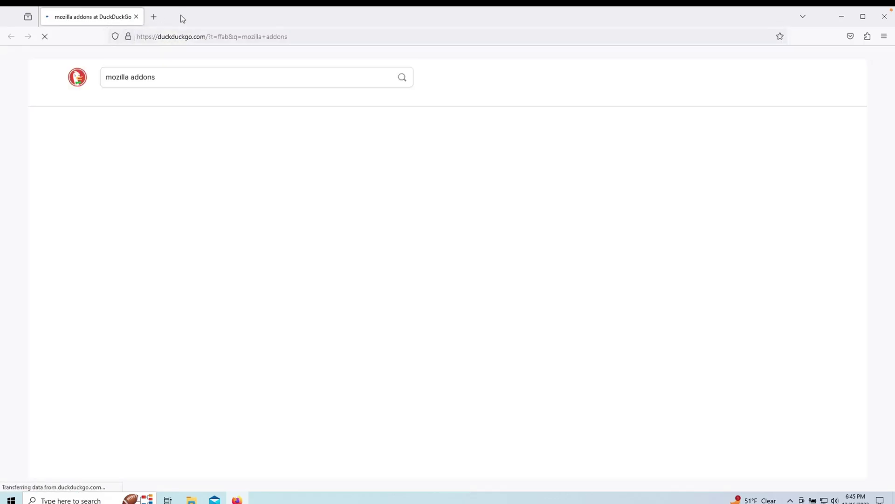
click(113, 156)
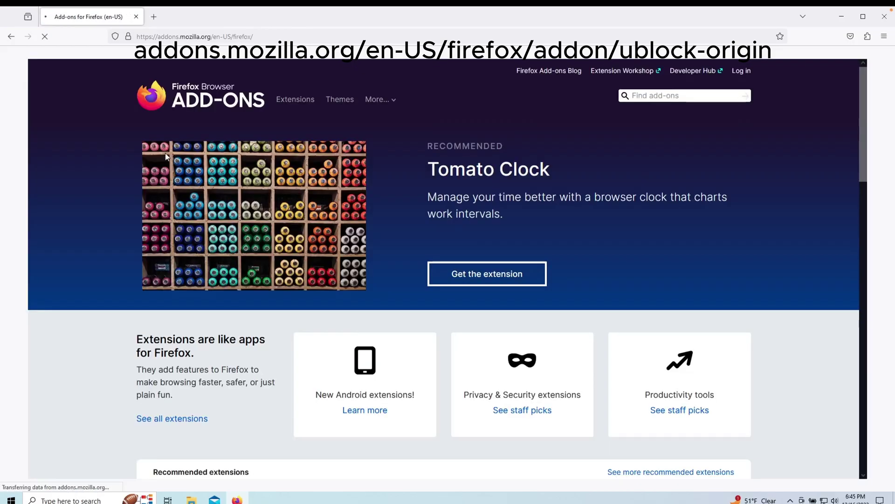
Step: Search the add-ons catalogue for 'ublock orgin'
click(655, 96)
text(ublock )
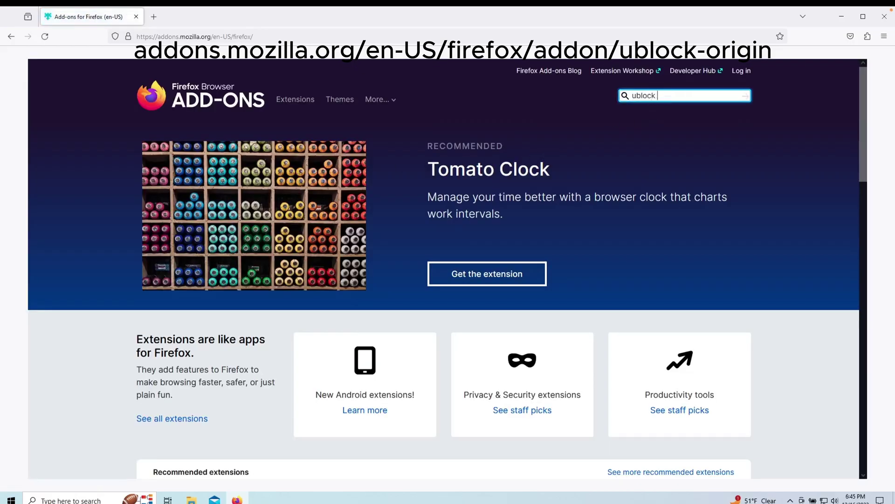
text(orgin)
key(Return)
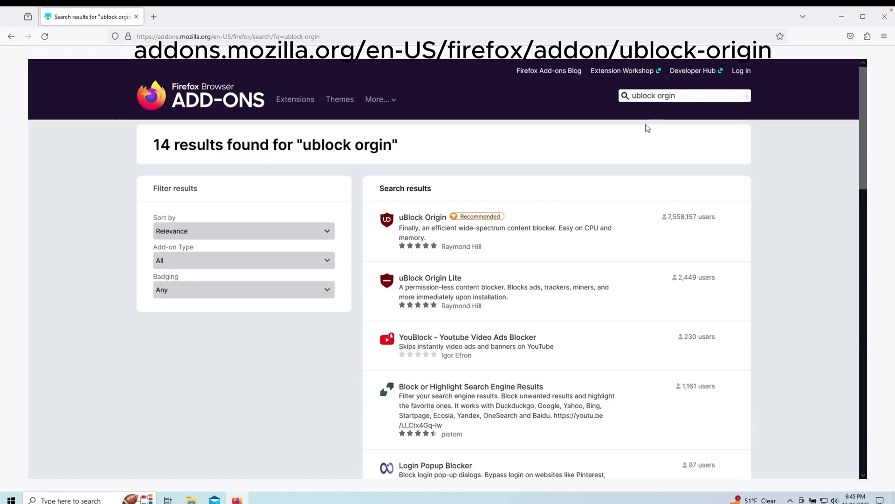
Step: Add uBlock Origin to Firefox from its add-on page, allowing it to run in private windows
click(417, 219)
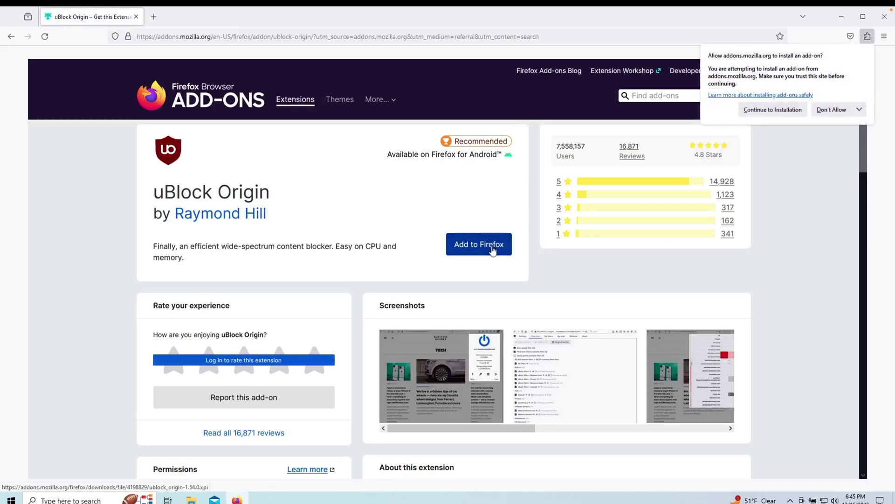
click(746, 115)
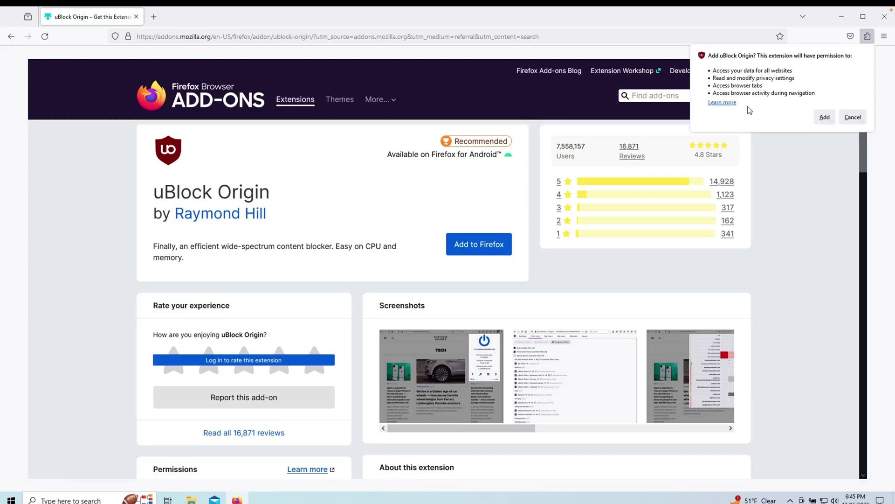
click(823, 117)
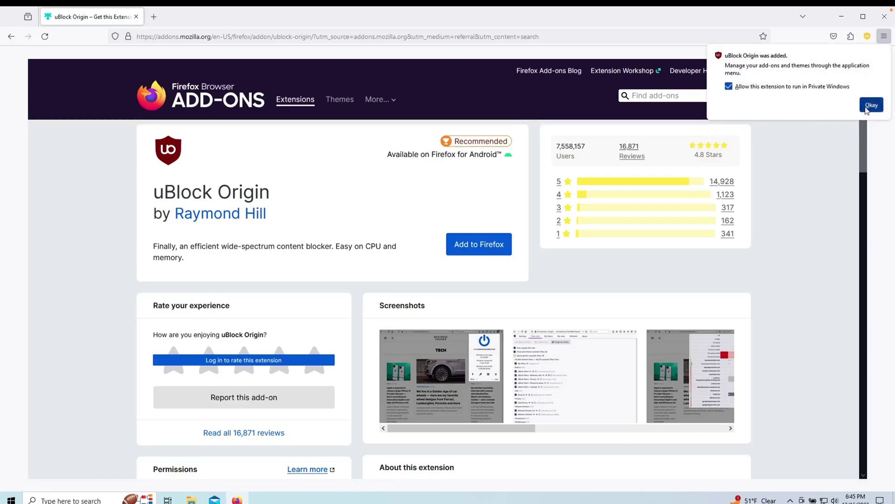
click(864, 105)
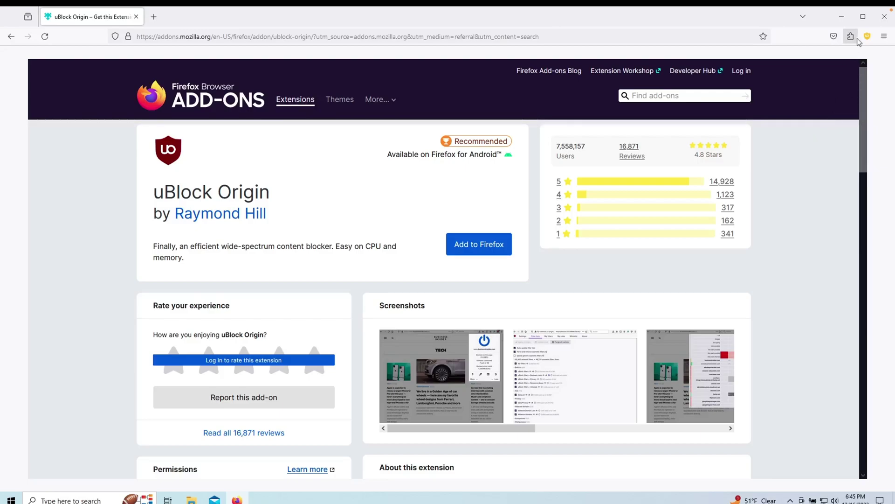
Step: Open the uBlock Origin dashboard from its toolbar panel and go to the Filter lists page
click(870, 42)
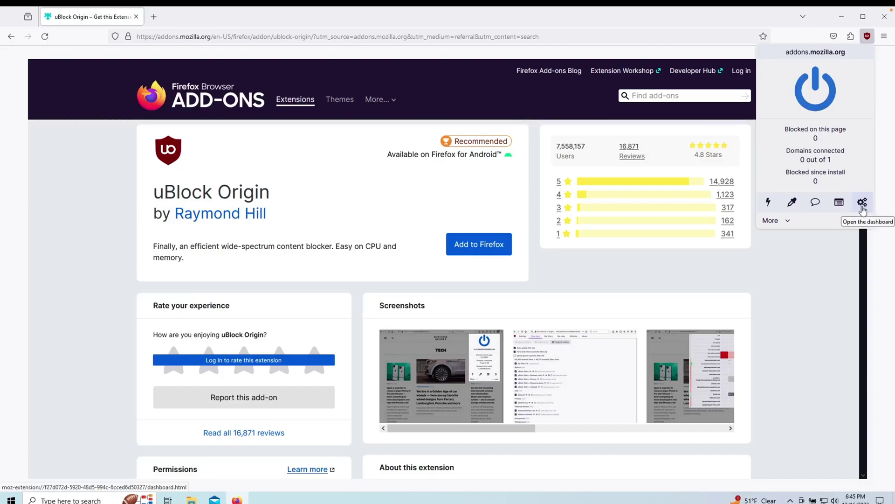
click(863, 211)
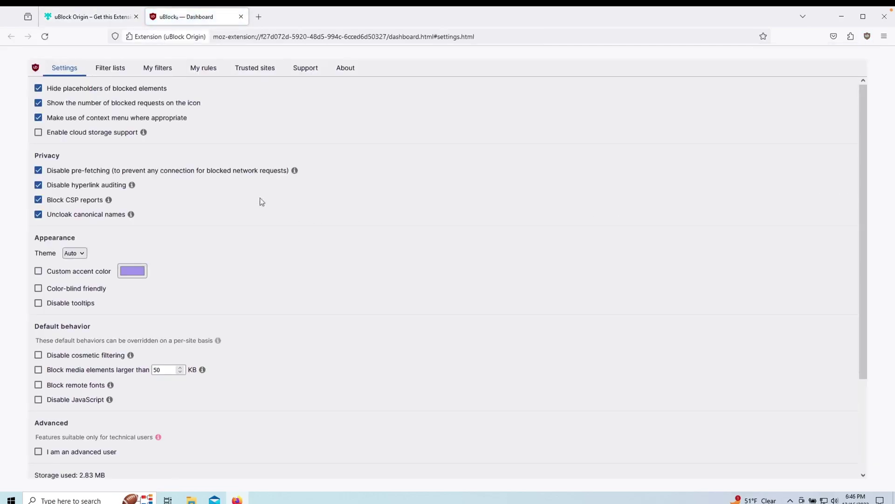
click(105, 72)
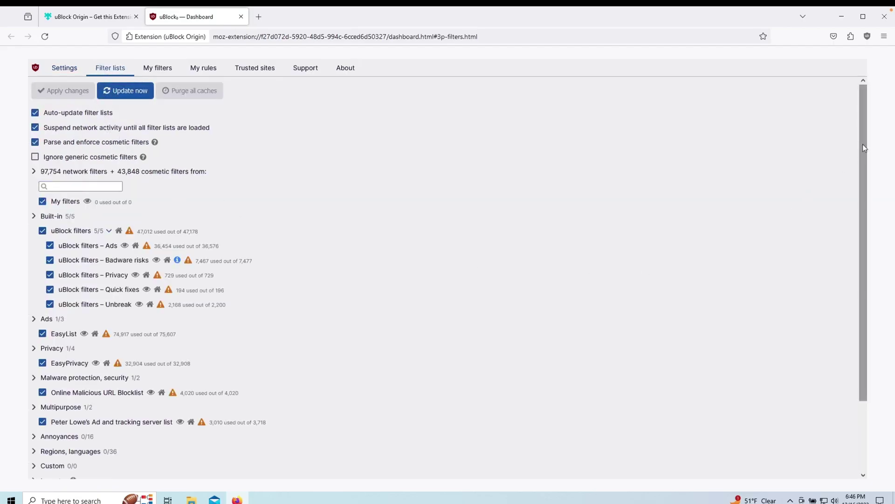
drag(862, 144, 885, 226)
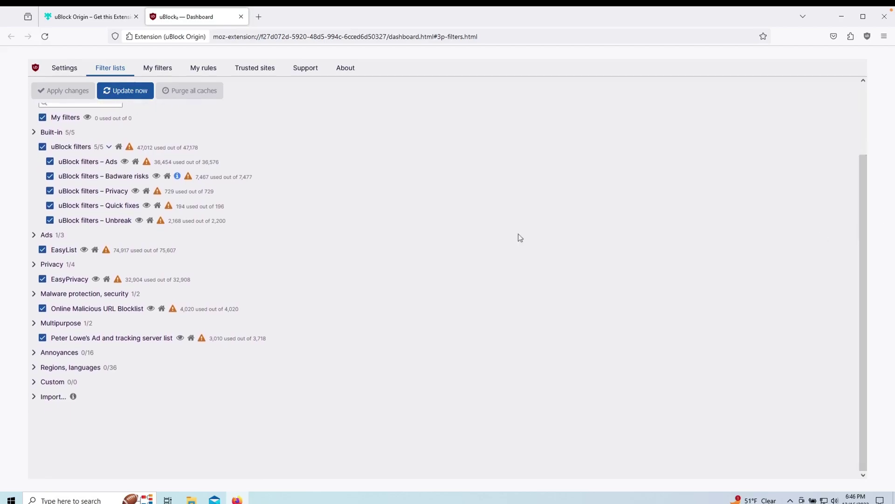
Step: Enable the AdGuard – Ads list and the Block Outsider Intrusion into LAN privacy list
click(34, 236)
click(43, 250)
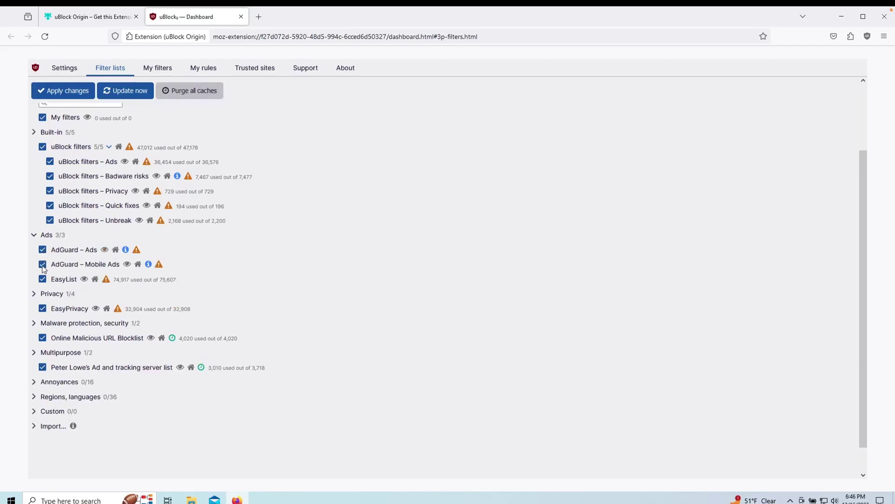
click(34, 295)
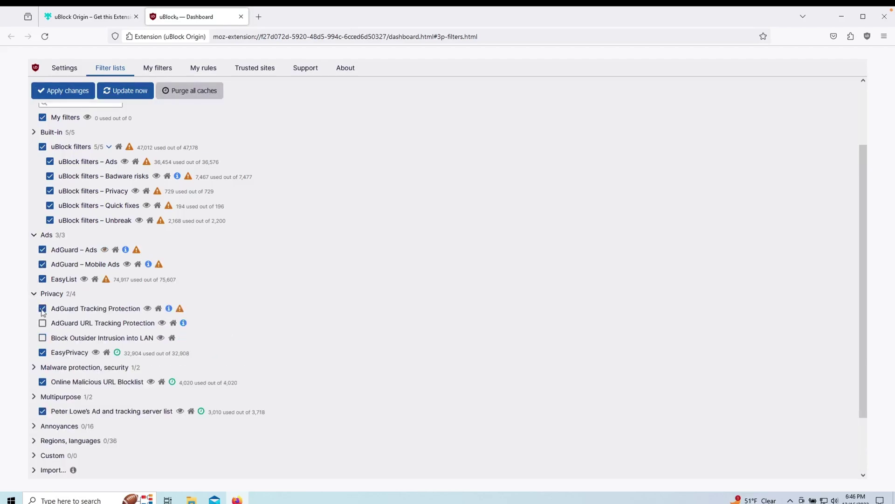
click(42, 339)
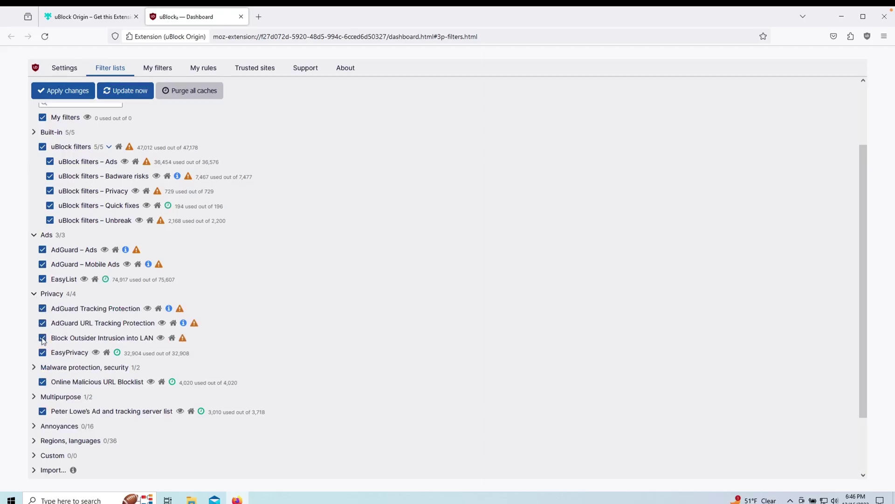
Step: Enable all AdGuard and EasyList Annoyances sub-lists and apply the filter list changes
click(34, 427)
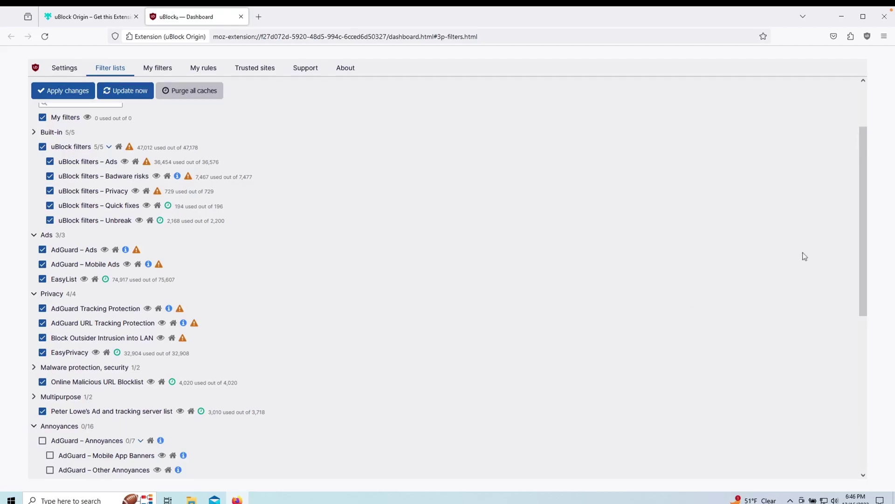
drag(865, 219, 874, 340)
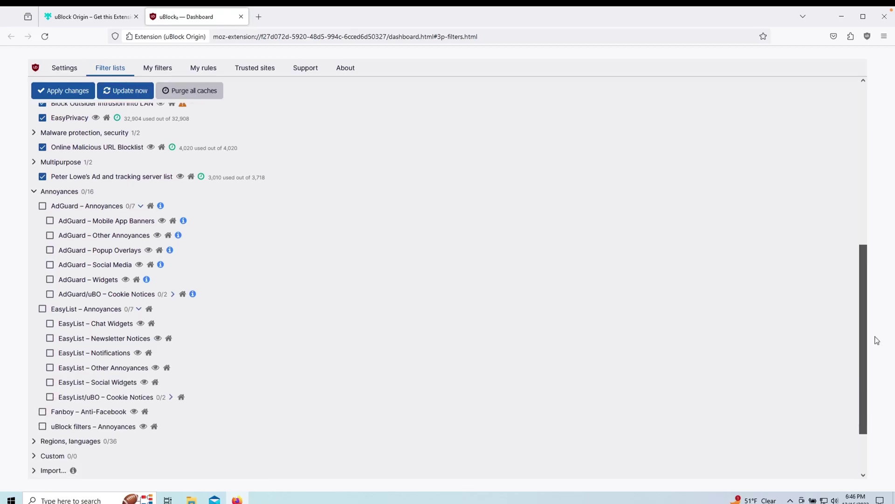
click(43, 207)
click(42, 309)
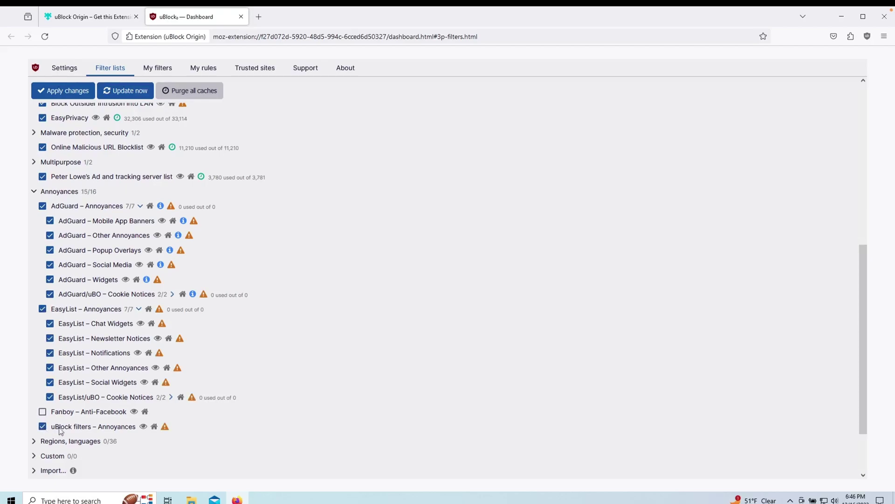
click(74, 93)
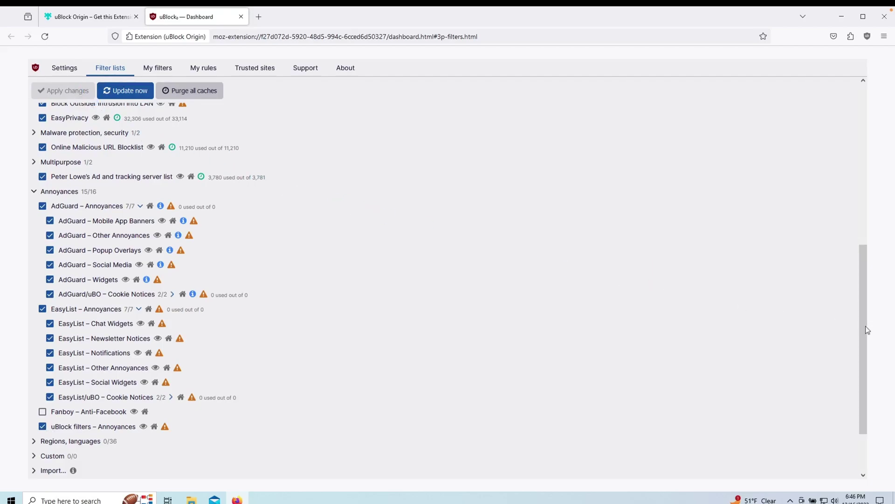
drag(866, 332, 866, 141)
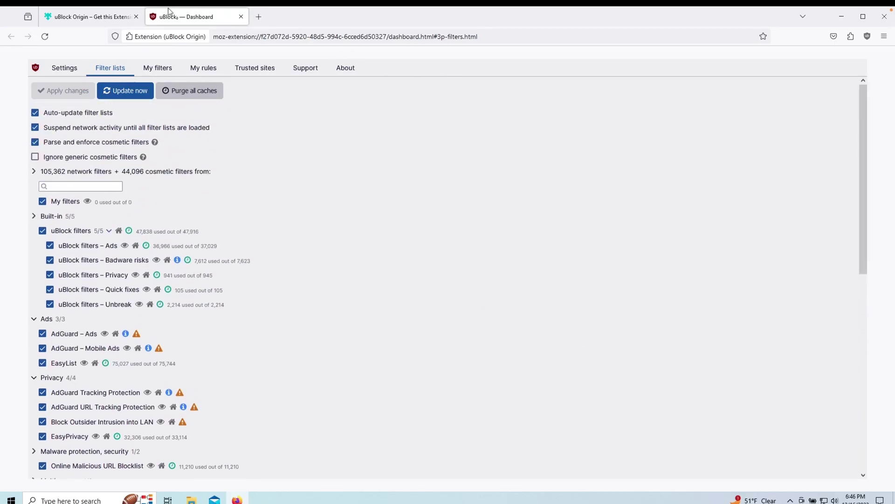